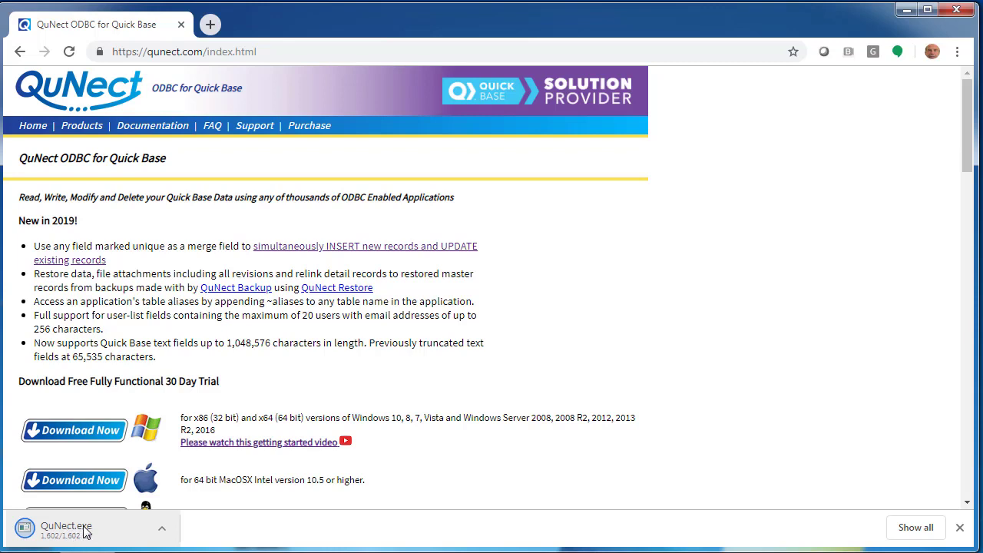
Run the downloaded QuNect ODBC for QuickBase 3.19.08.69 installer, accepting the license and installing it
{"action": "left_click", "coordinate": [86, 532]}
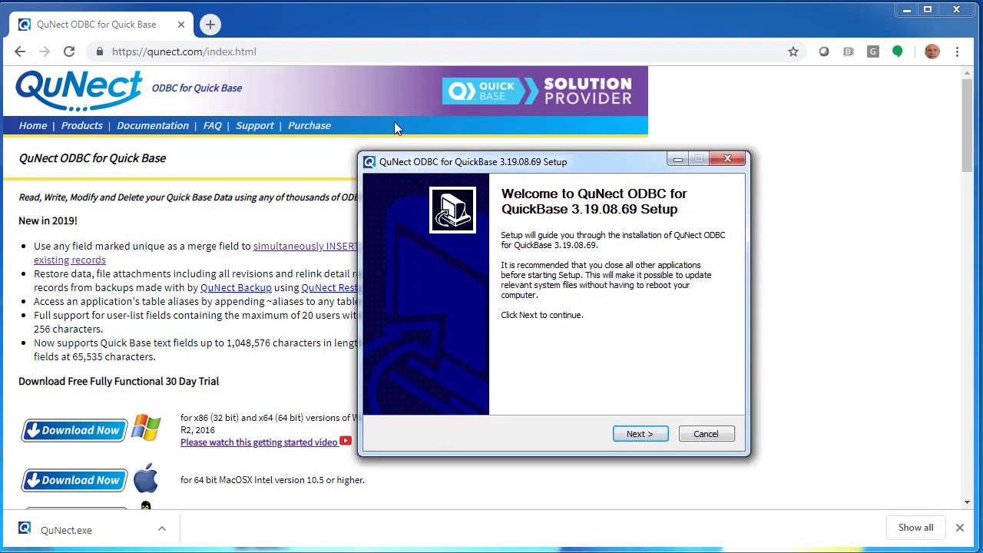
{"action": "left_click", "coordinate": [576, 389]}
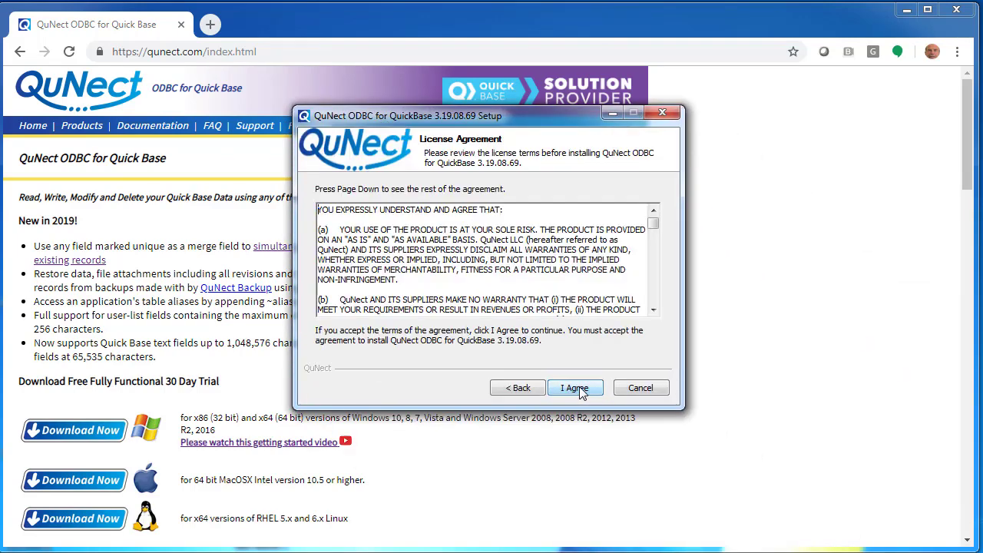
{"action": "left_click", "coordinate": [578, 389]}
{"action": "left_click", "coordinate": [577, 388]}
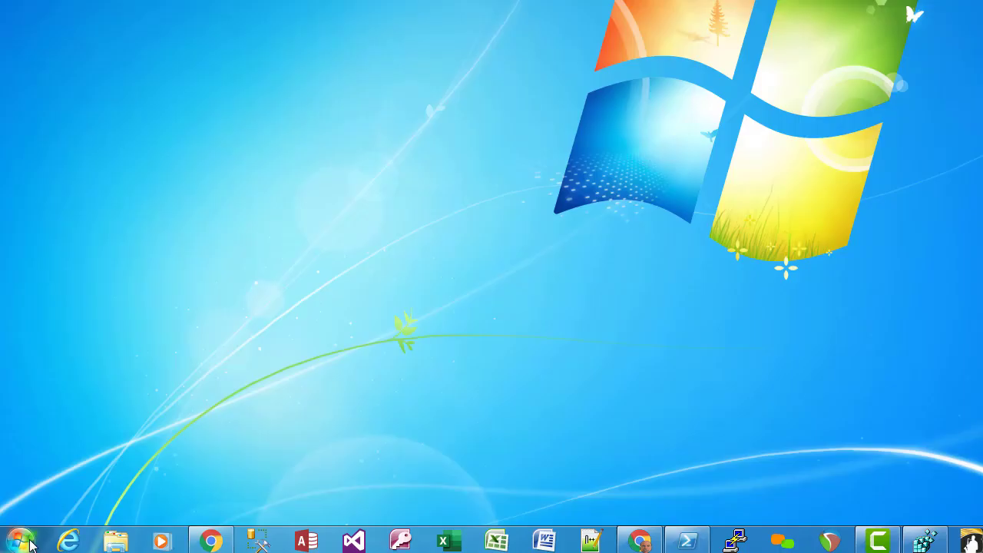
Launch the 64 bit ODBC Administrator and configure the 'QuickBase via QuNect user' User DSN
{"action": "left_click", "coordinate": [23, 541]}
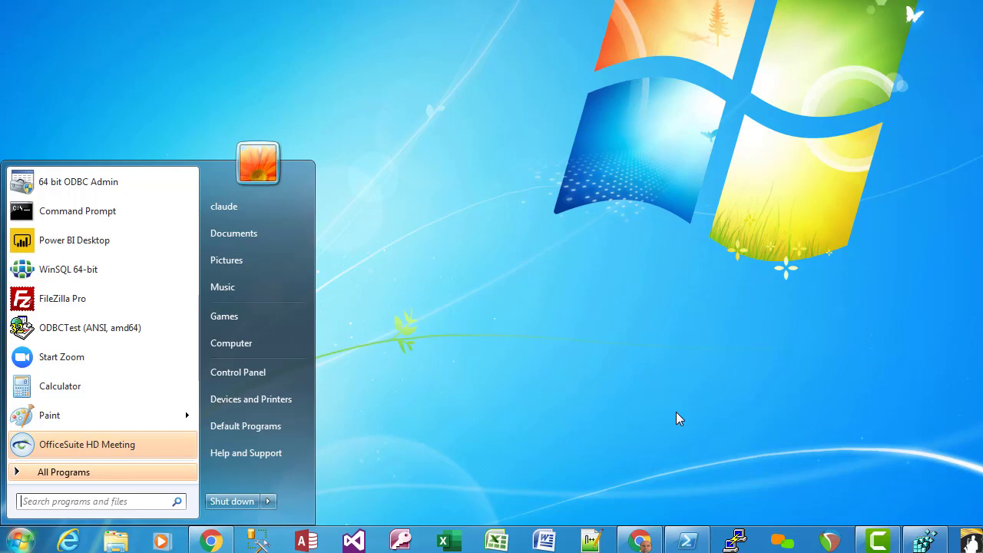
{"action": "type", "text": "odbc"}
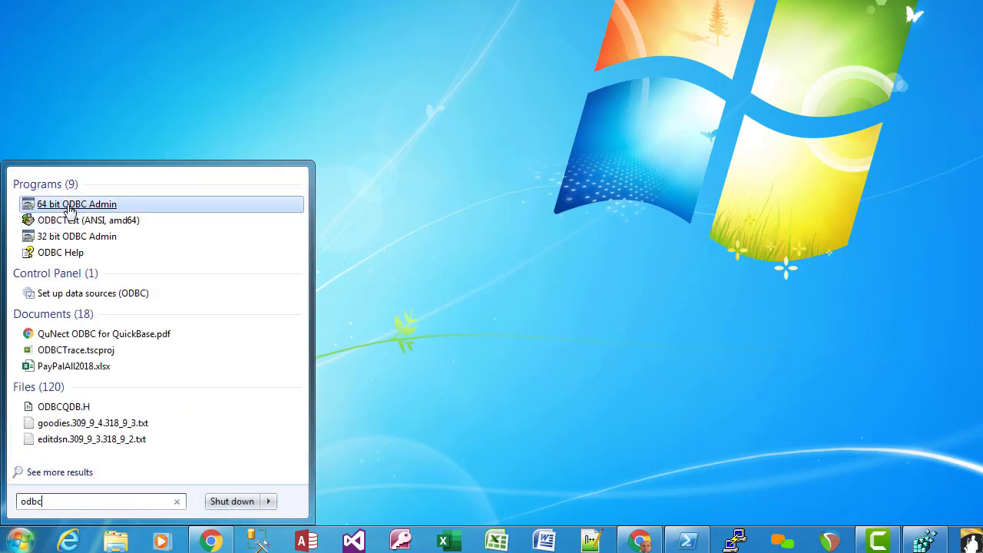
{"action": "left_click", "coordinate": [69, 206]}
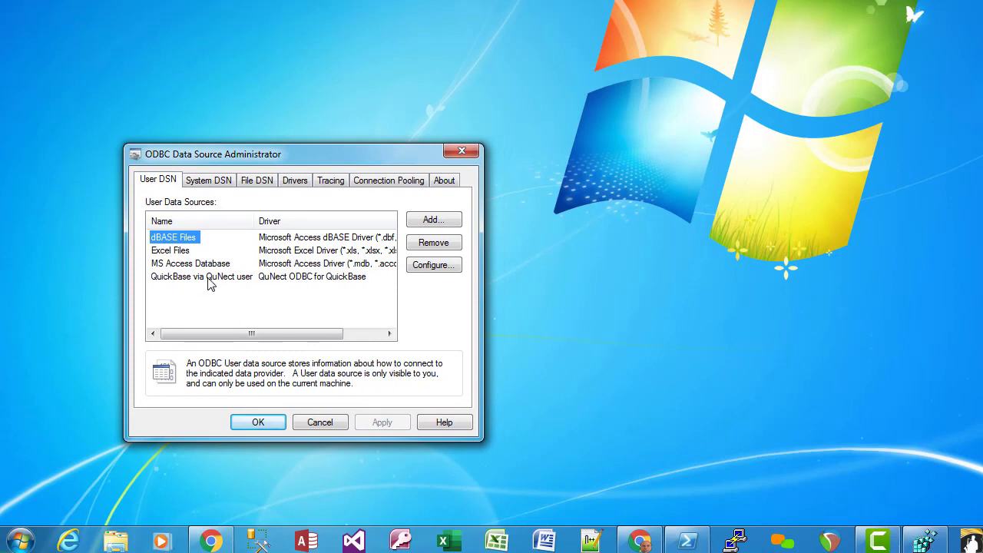
{"action": "left_click", "coordinate": [192, 278]}
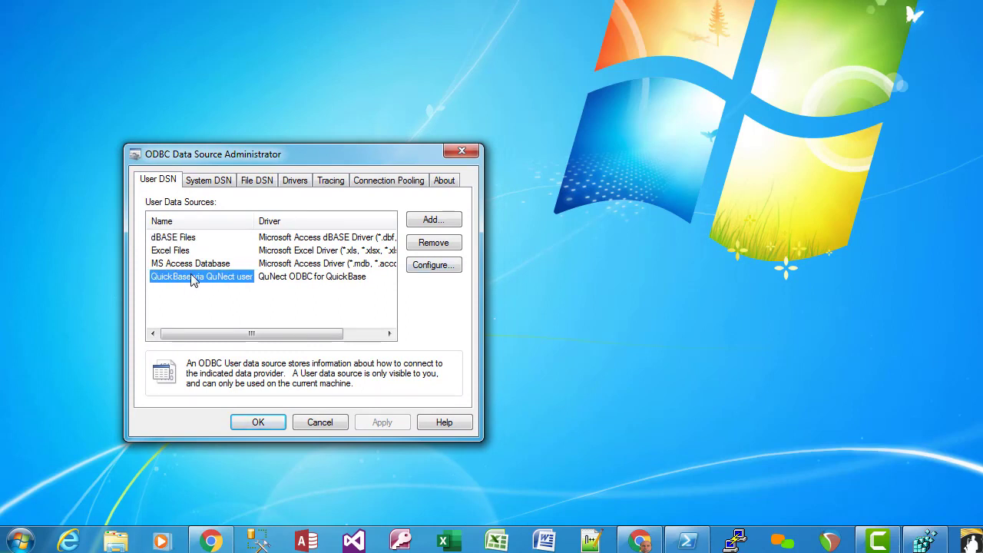
{"action": "left_click", "coordinate": [421, 269]}
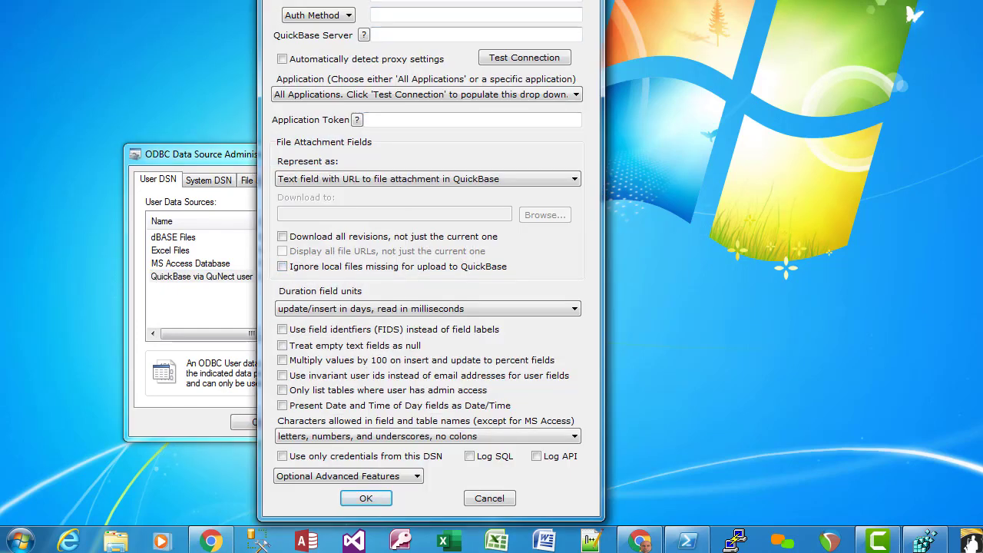
Move the QuNect DSN dialog fully on screen and focus the QuickBase Username field
{"action": "left_click_drag", "start_coordinate": [413, 0], "coordinate": [312, 35]}
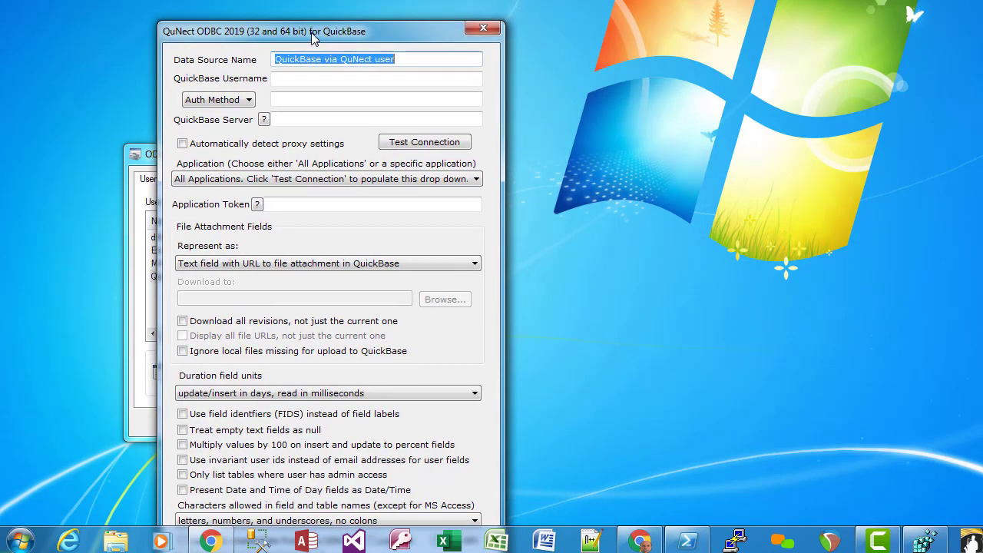
{"action": "left_click", "coordinate": [287, 77]}
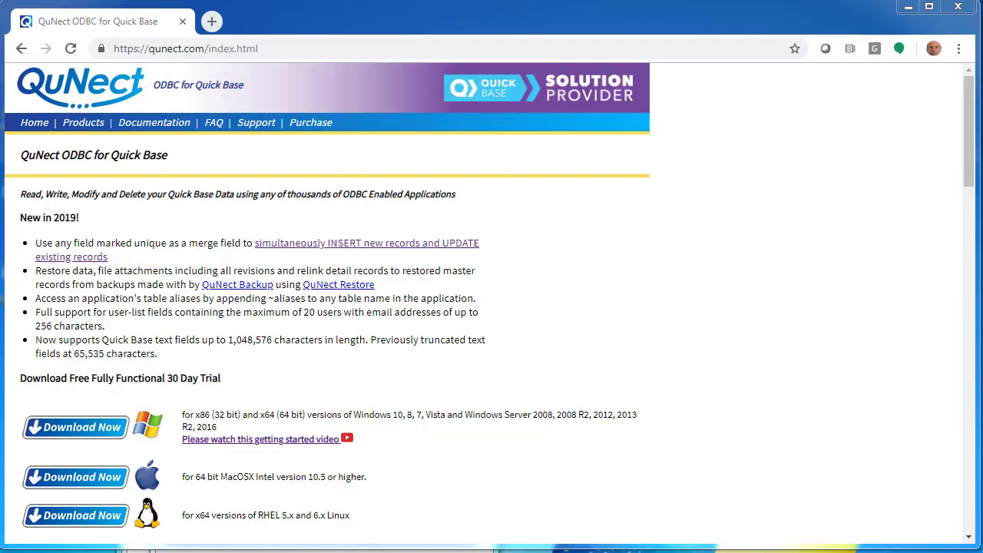
Load qunect.quickbase.com and read the account's e-mail address from the user menu
{"action": "left_click", "coordinate": [157, 49]}
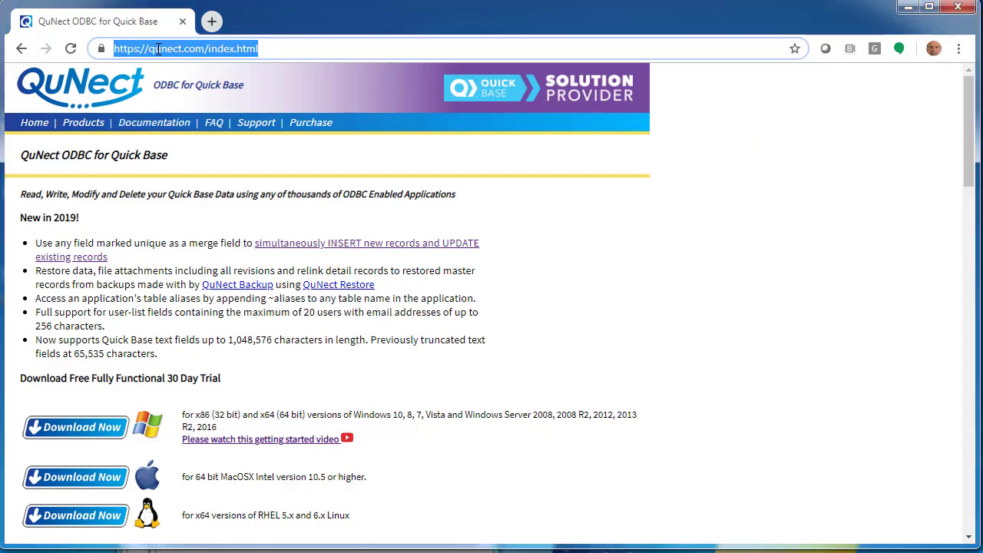
{"action": "type", "text": "qunect"}
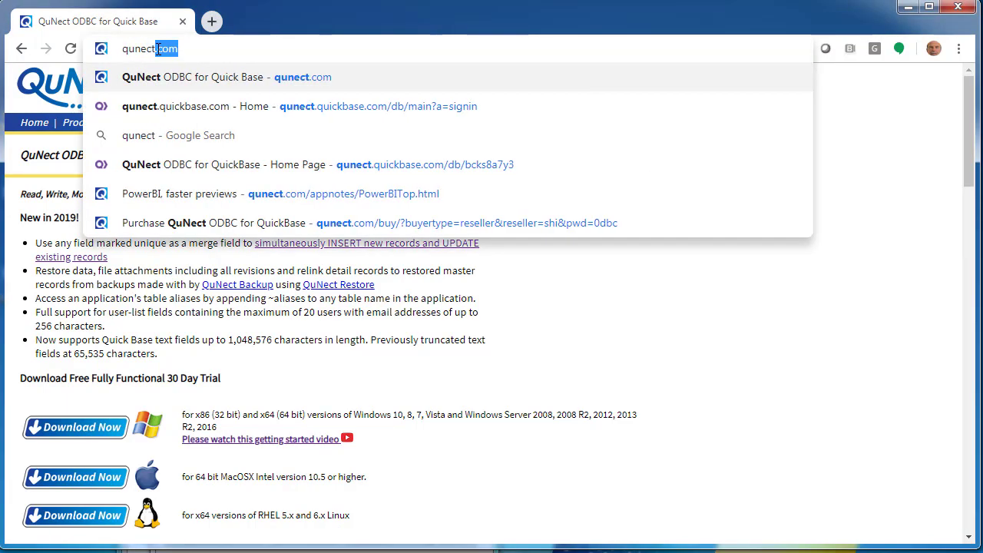
{"action": "type", "text": ".quickb"}
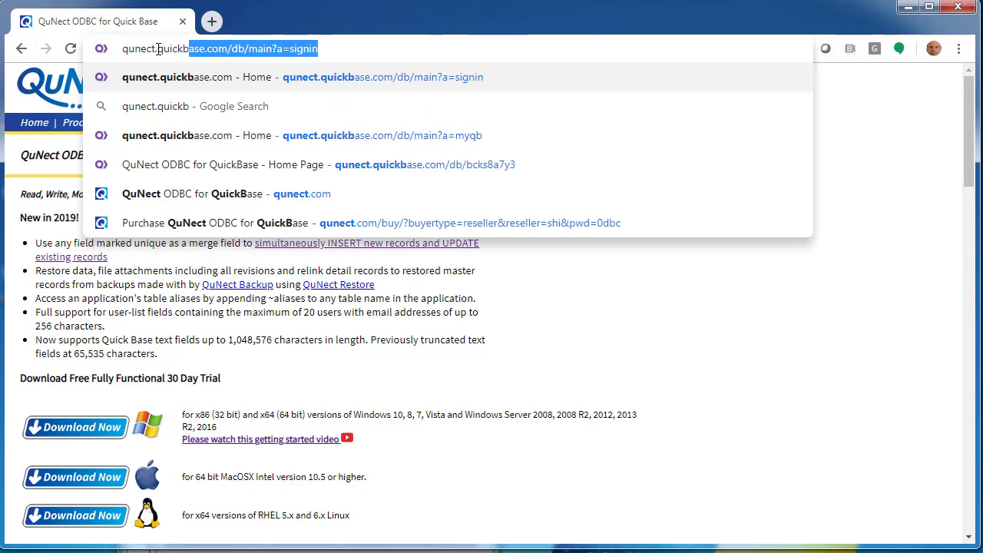
{"action": "type", "text": "ase.com"}
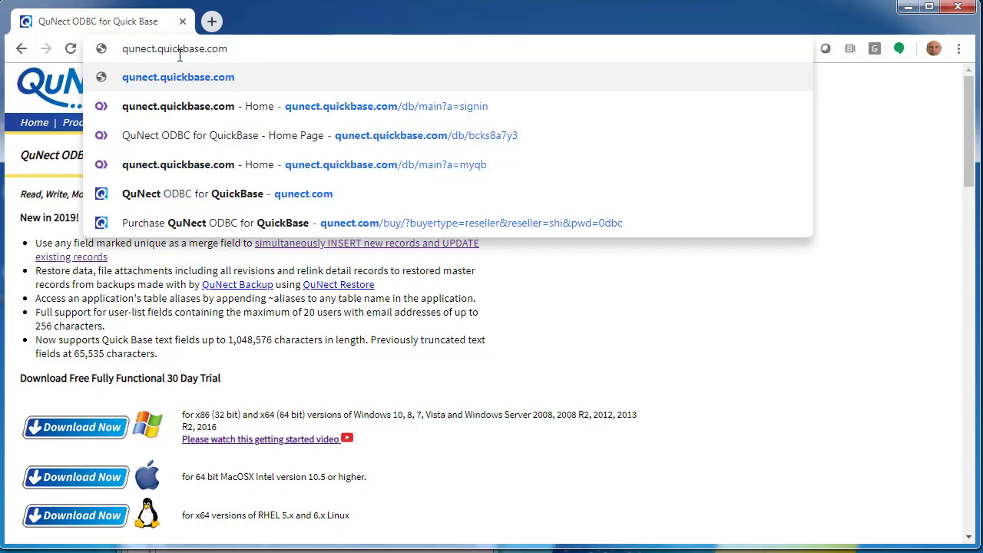
{"action": "key", "text": "Return"}
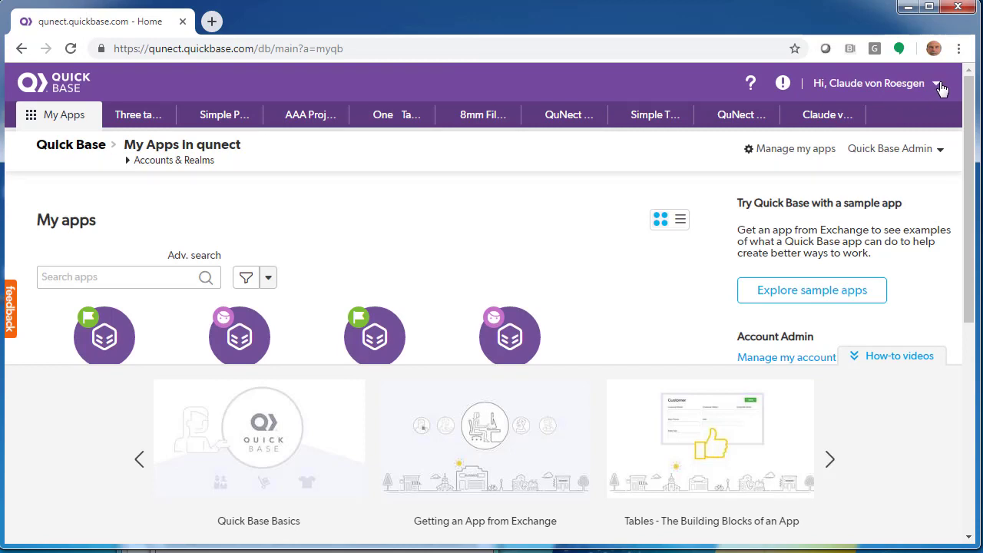
{"action": "left_click", "coordinate": [937, 86]}
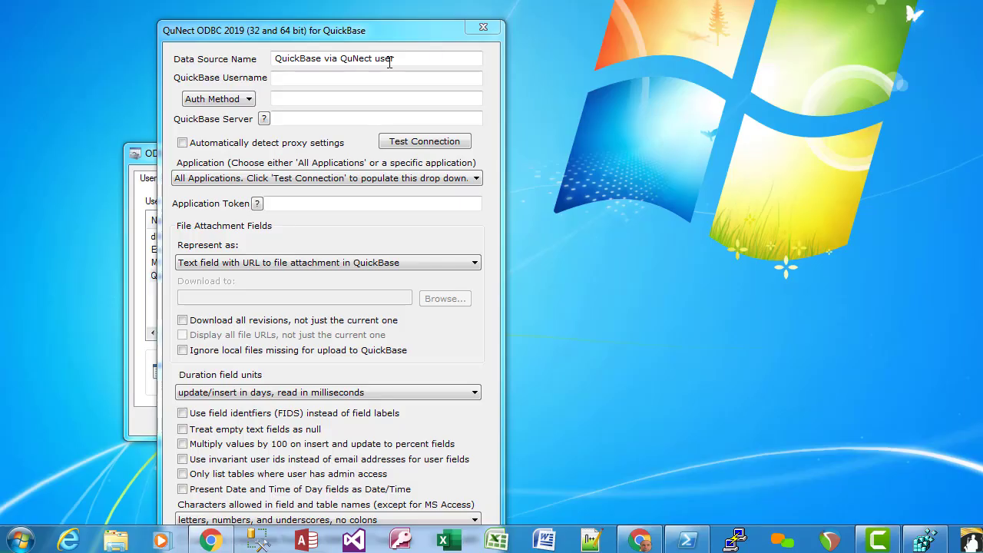
{"action": "left_click", "coordinate": [281, 82]}
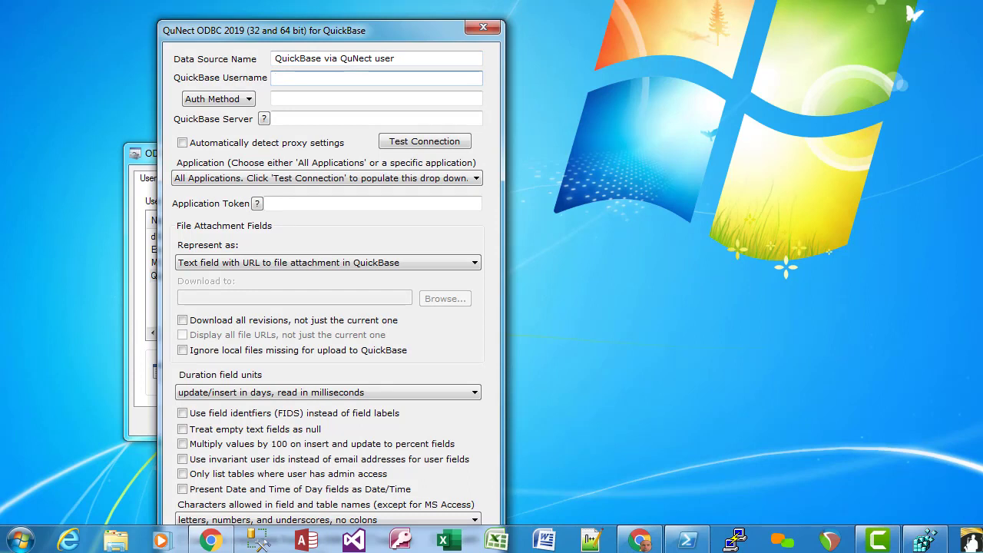
Enter the account's e-mail address as QuickBase Username and set Auth Method to UserToken
{"action": "left_click", "coordinate": [246, 104]}
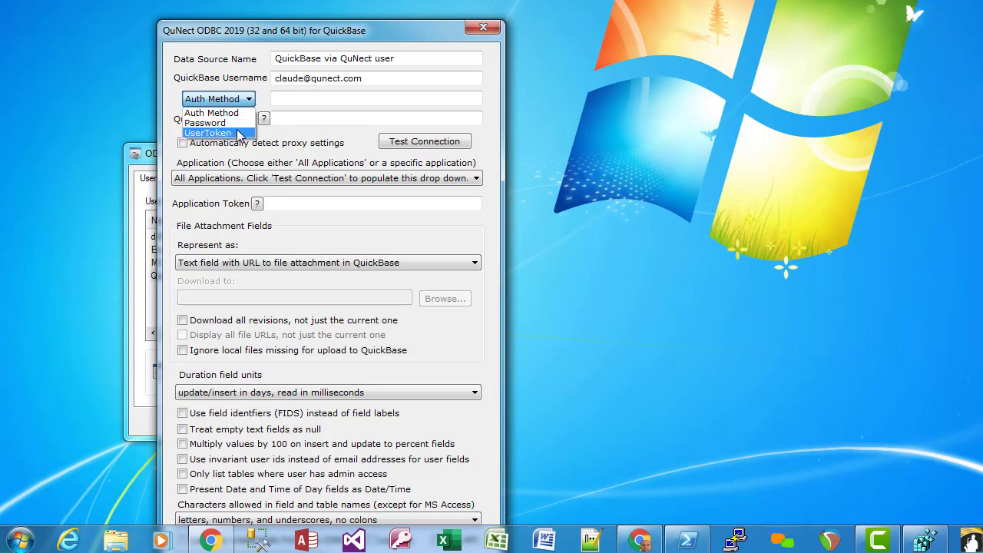
{"action": "left_click", "coordinate": [234, 133]}
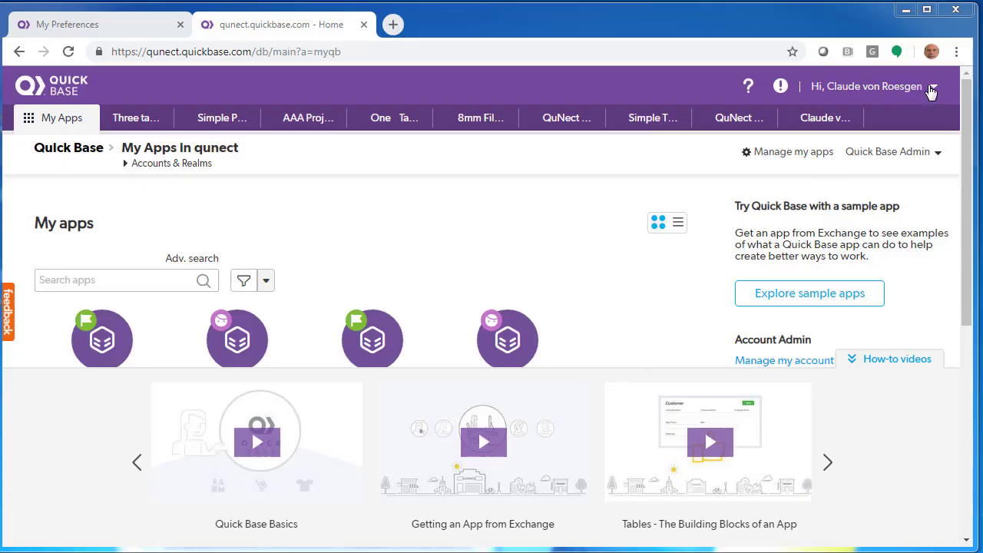
Go through My Preferences to the 'Manage my user tokens for qunect realm' page
{"action": "left_click", "coordinate": [935, 89]}
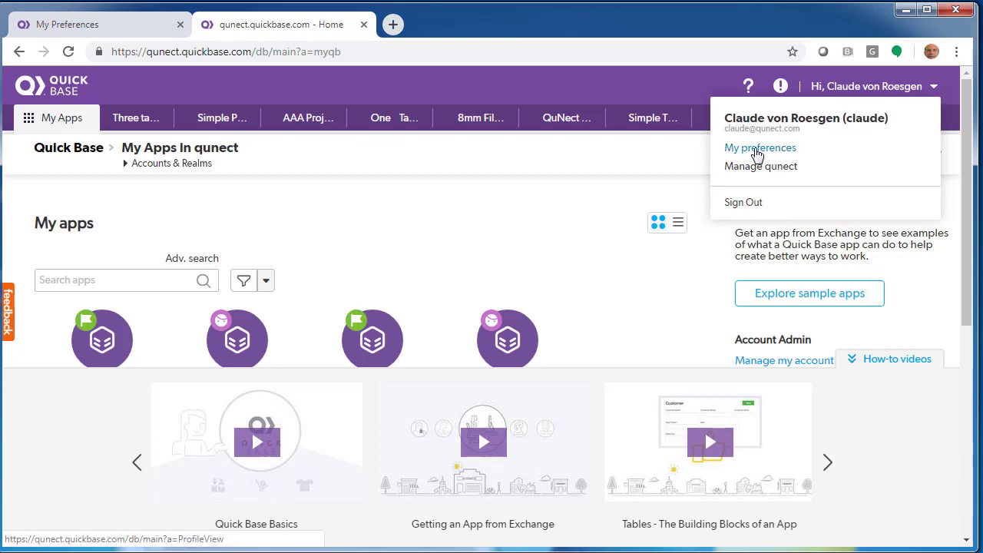
{"action": "left_click", "coordinate": [757, 154]}
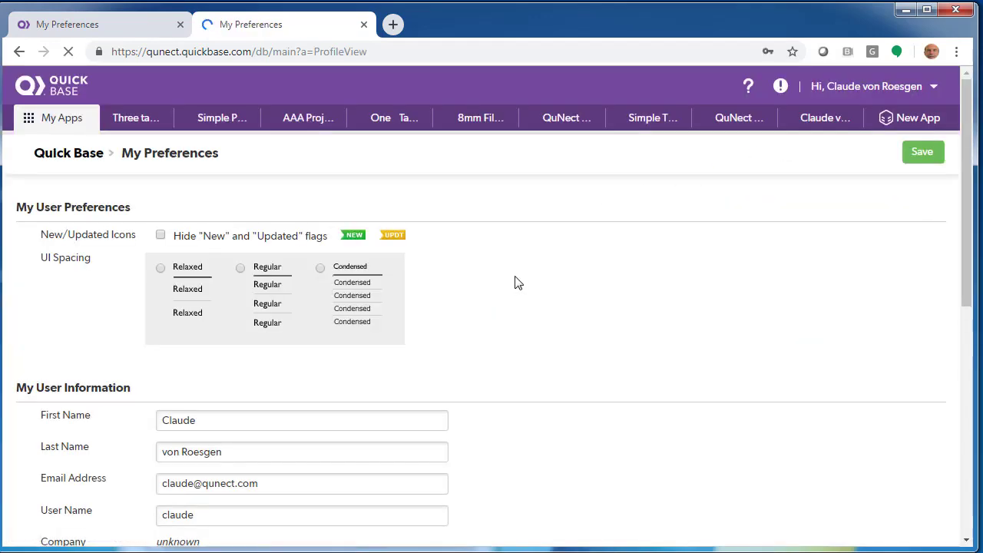
{"action": "scroll", "coordinate": [517, 283], "scroll_direction": "down", "scroll_amount": 4}
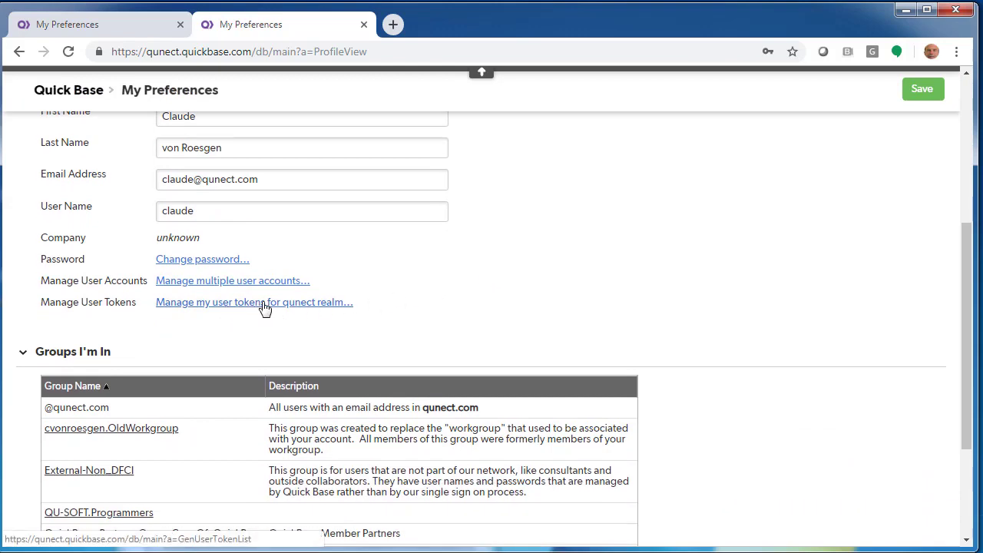
{"action": "left_click", "coordinate": [264, 303]}
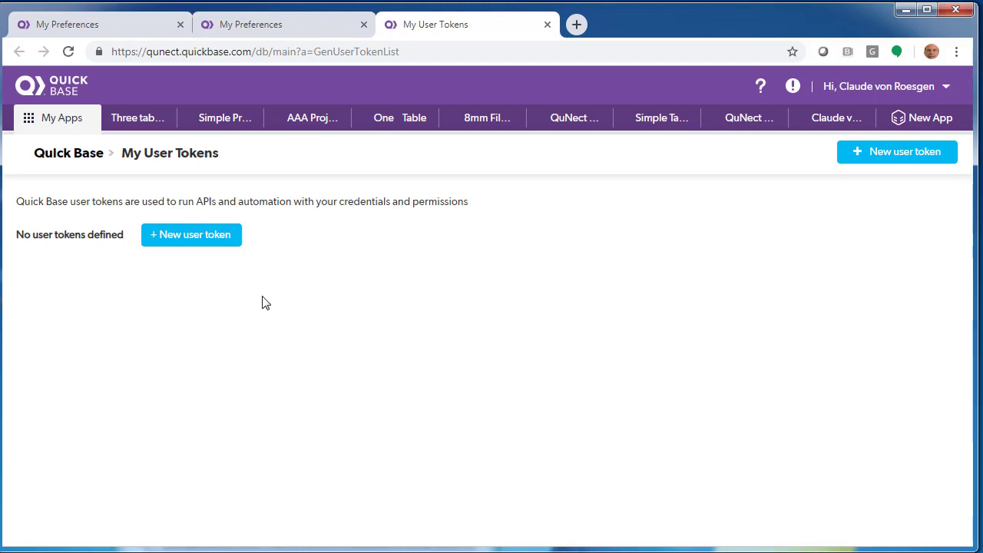
Start a new user token and name it QuNect
{"action": "left_click", "coordinate": [211, 239]}
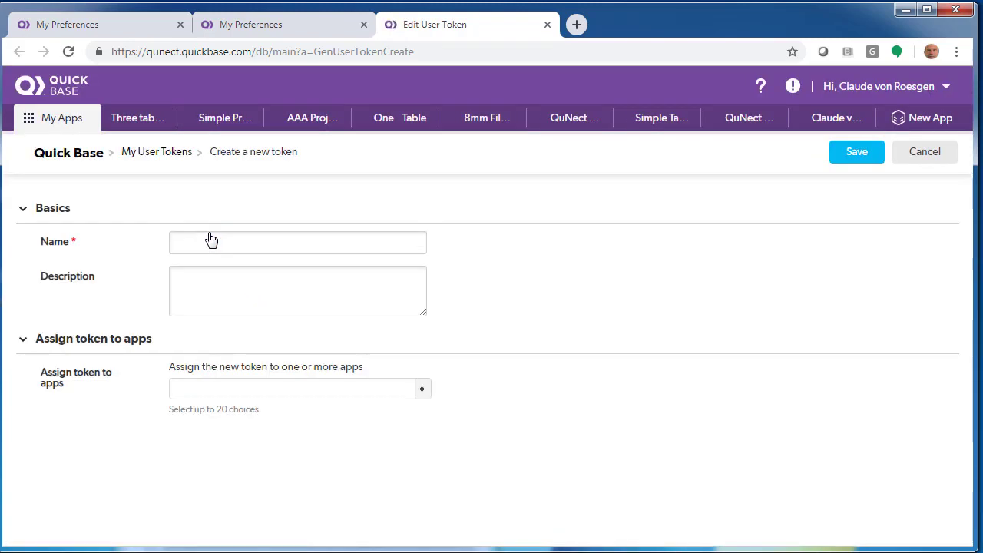
{"action": "left_click", "coordinate": [211, 240]}
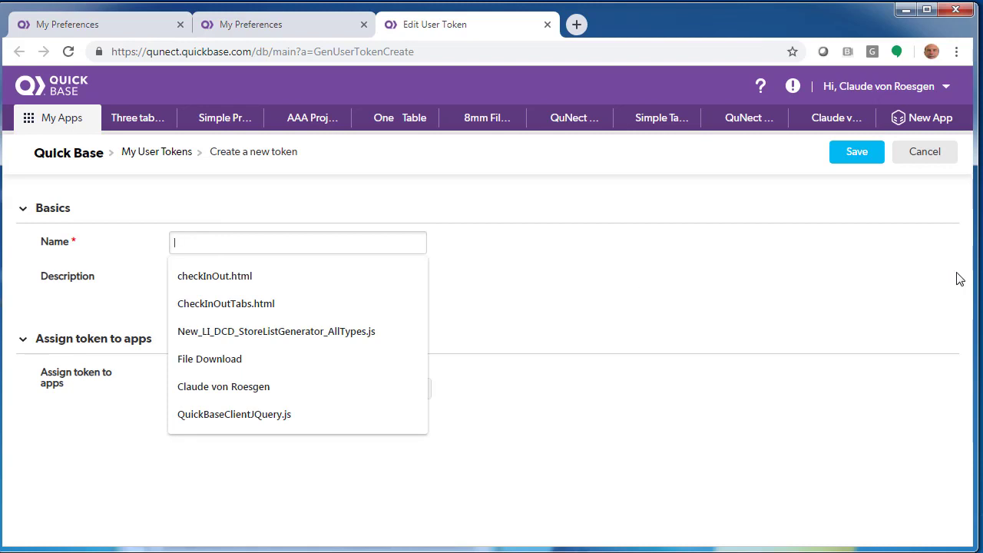
{"action": "type", "text": "QuNect"}
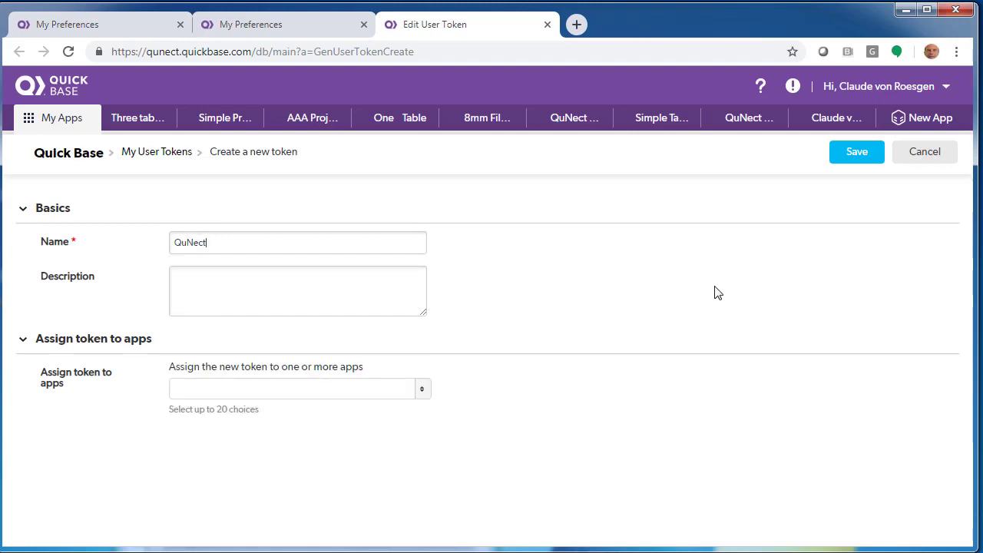
Assign the token to QuNect ODBC for QuickBase, QuNect Regression Suite, the consulting services app and Simple Table, then save
{"action": "left_click", "coordinate": [421, 393]}
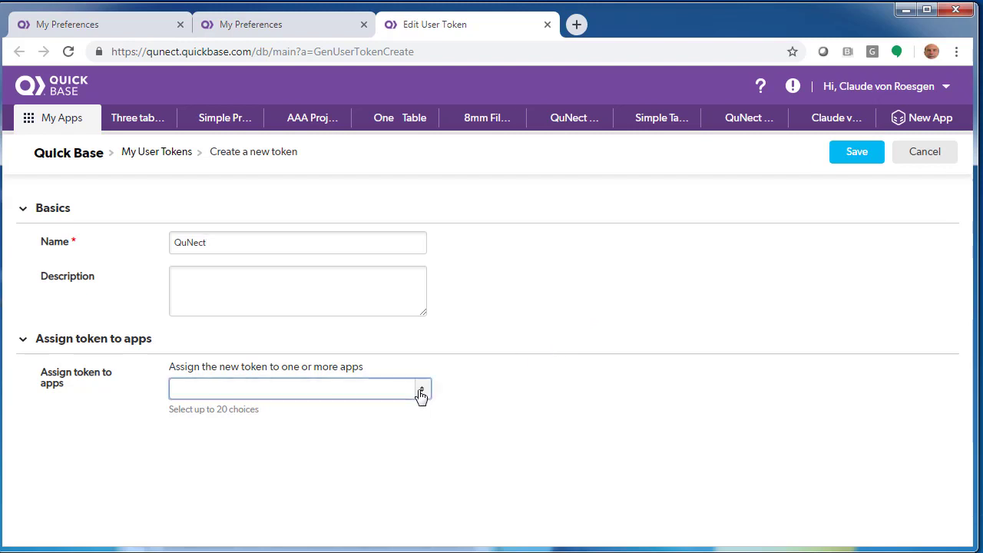
{"action": "left_click", "coordinate": [421, 393]}
{"action": "mouse_move", "coordinate": [425, 458]}
{"action": "left_mouse_down"}
{"action": "mouse_move", "coordinate": [424, 487]}
{"action": "mouse_move", "coordinate": [435, 453]}
{"action": "mouse_move", "coordinate": [422, 512]}
{"action": "mouse_move", "coordinate": [438, 449]}
{"action": "left_mouse_up"}
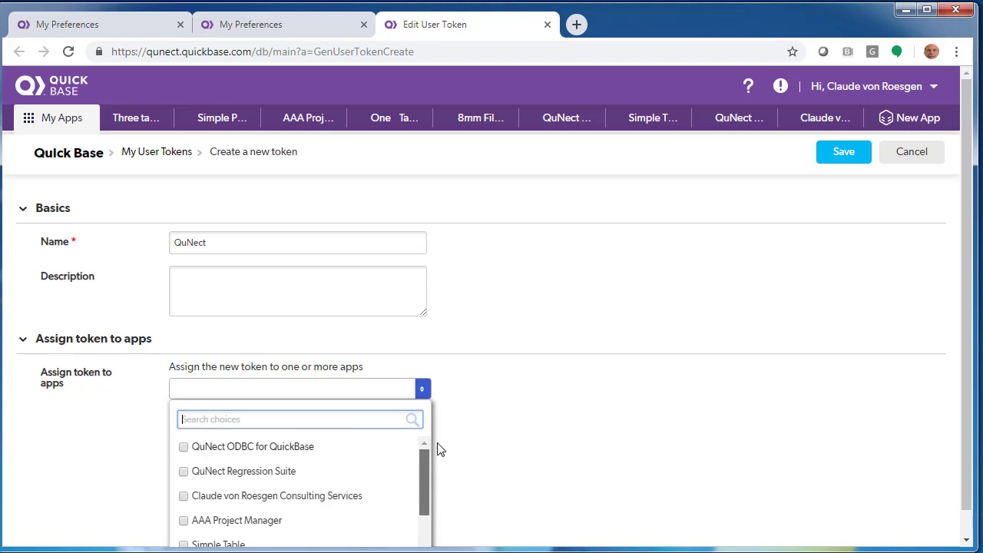
{"action": "left_click", "coordinate": [185, 447]}
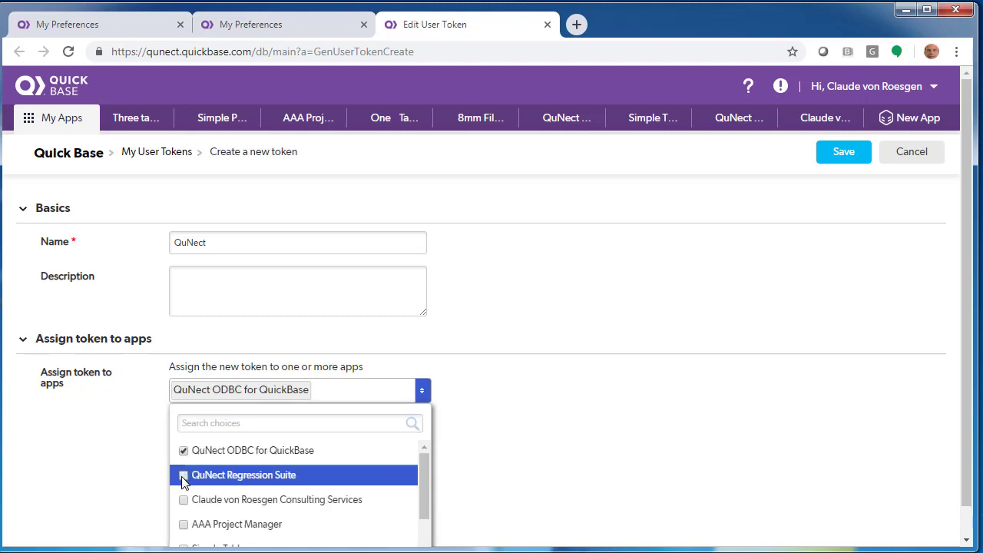
{"action": "left_click", "coordinate": [185, 475]}
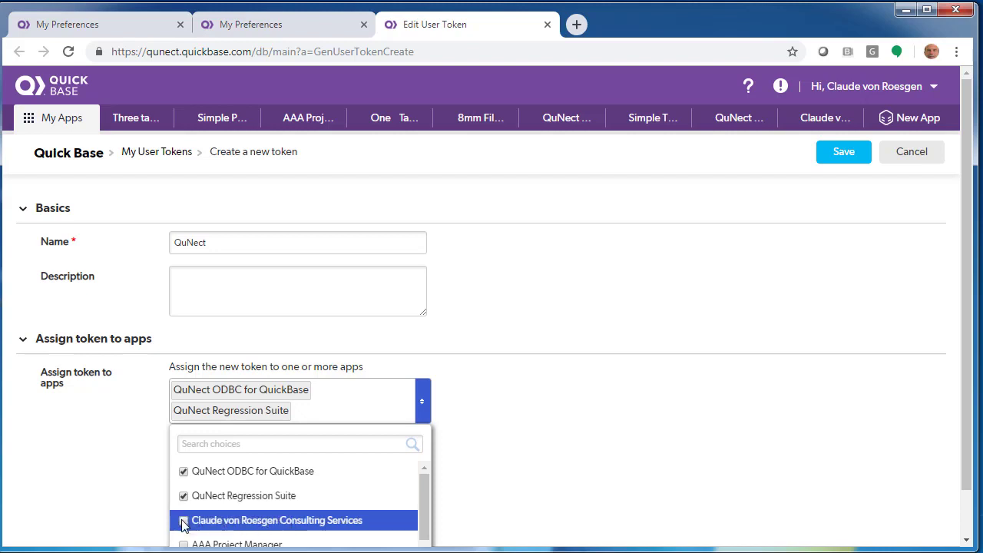
{"action": "left_click", "coordinate": [184, 520]}
{"action": "scroll", "coordinate": [258, 507], "scroll_direction": "down", "scroll_amount": 2}
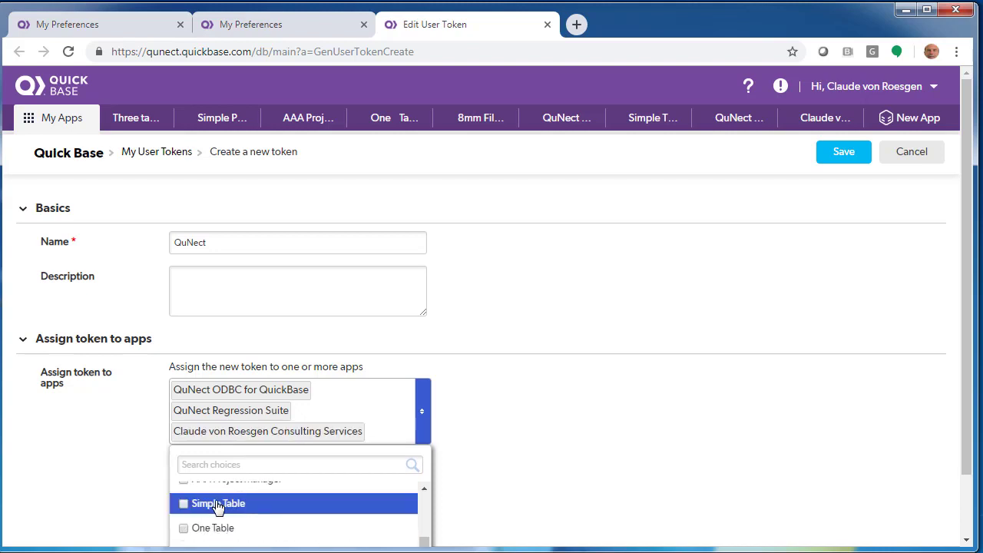
{"action": "left_click", "coordinate": [185, 505]}
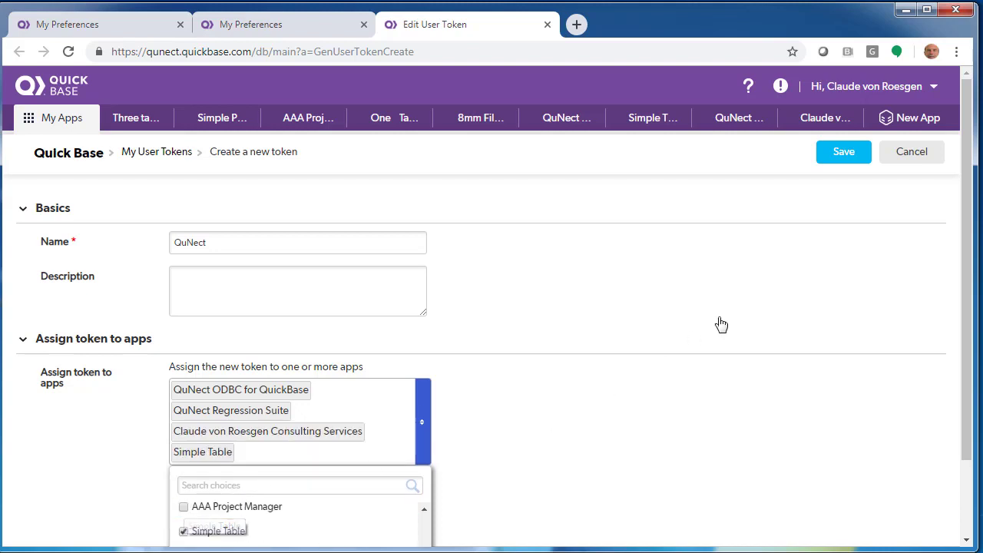
{"action": "left_click", "coordinate": [855, 152]}
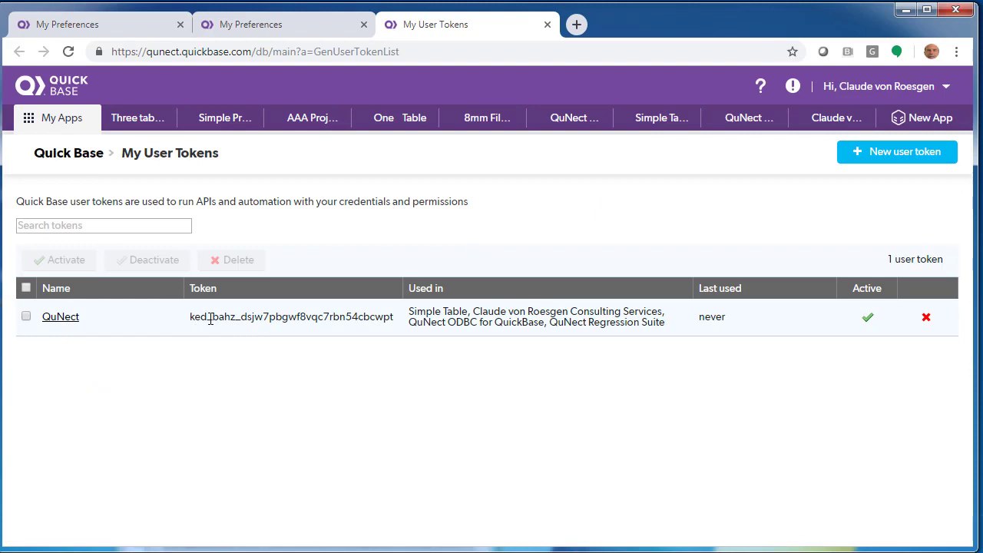
Copy the new QuNect token's value
{"action": "left_click_drag", "start_coordinate": [191, 318], "coordinate": [384, 321]}
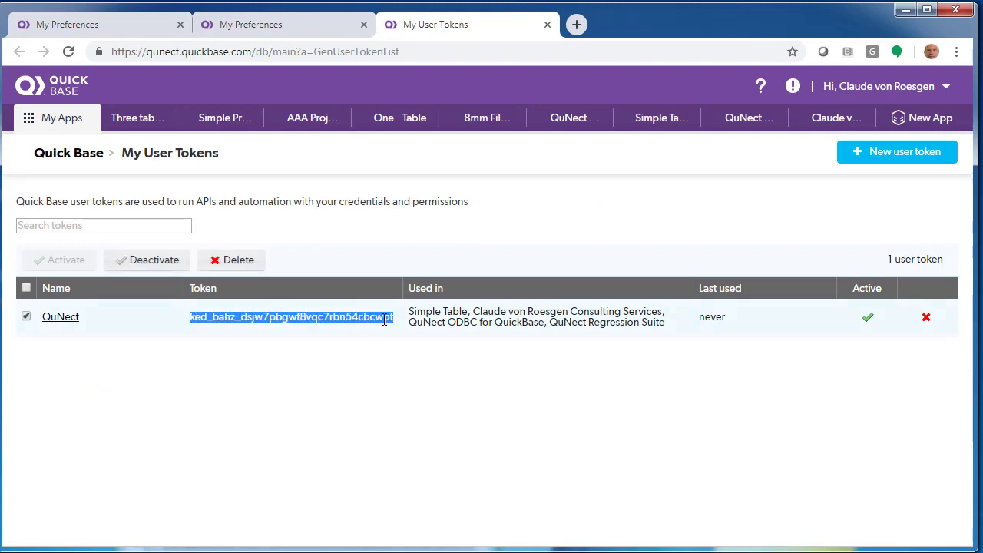
{"action": "right_click", "coordinate": [384, 319]}
{"action": "left_click", "coordinate": [395, 330]}
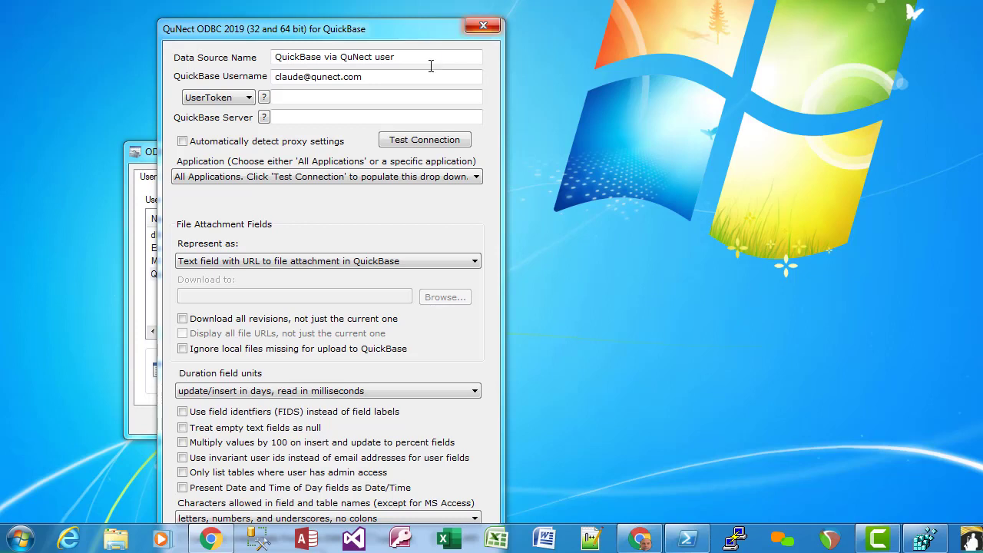
Paste the copied Quick Base token into the UserToken field of the DSN dialog
{"action": "left_click", "coordinate": [305, 97]}
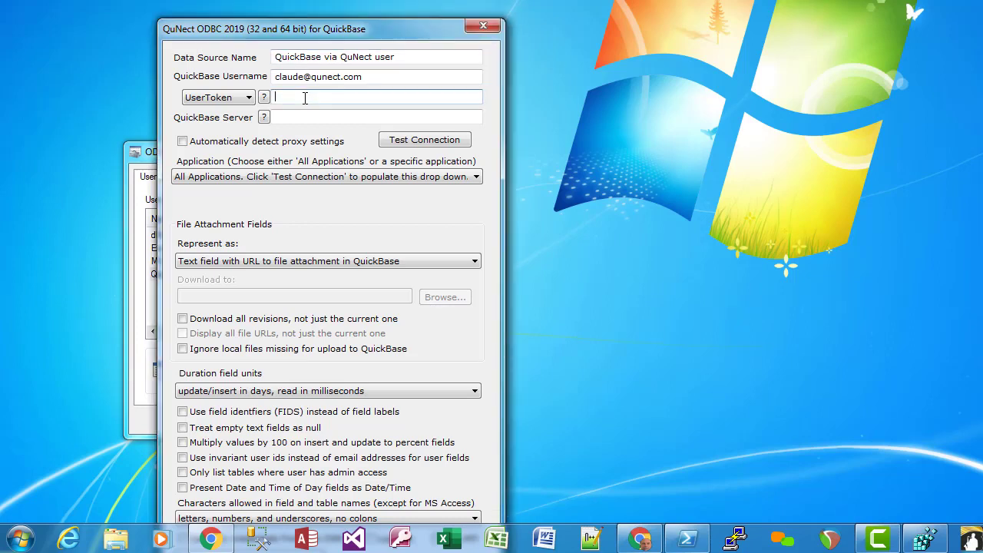
{"action": "right_click", "coordinate": [304, 98]}
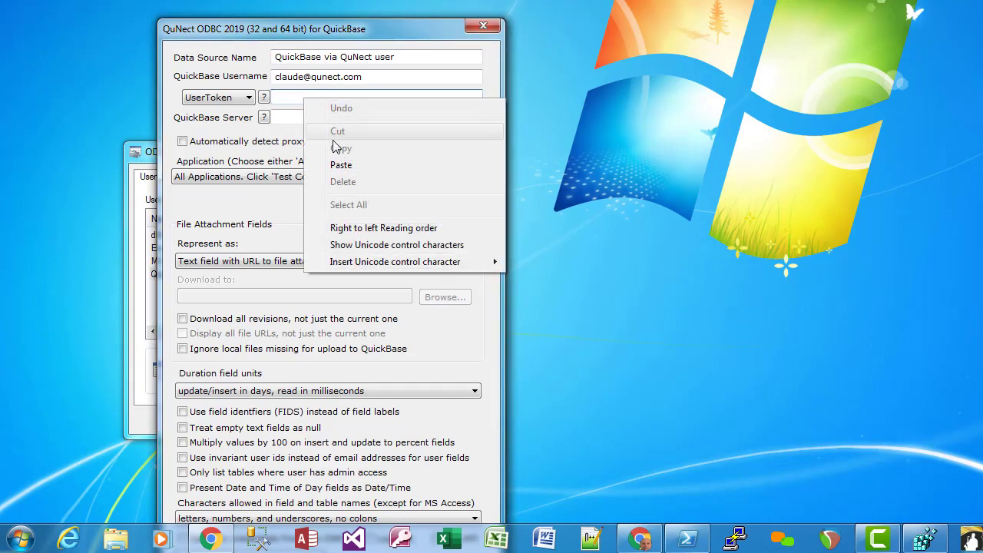
{"action": "left_click", "coordinate": [336, 162]}
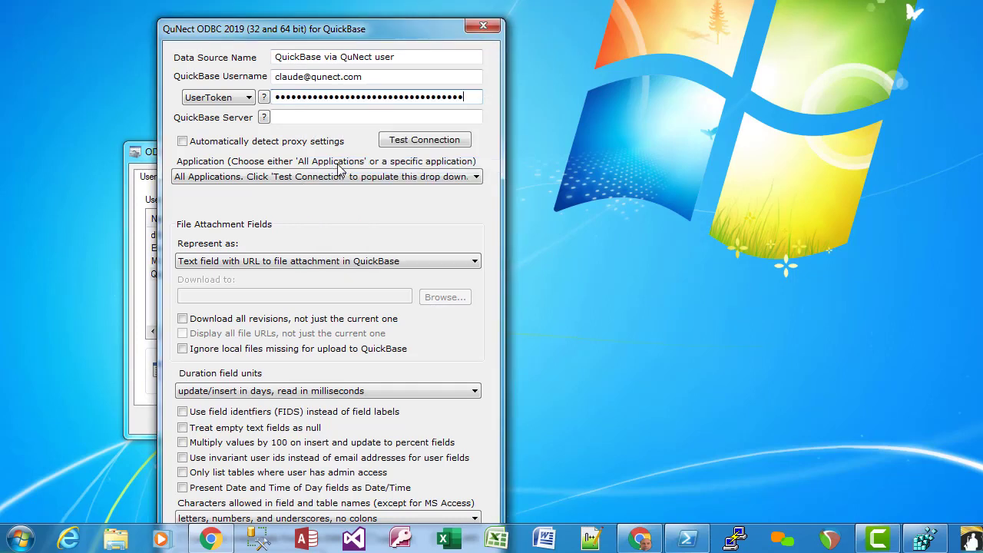
{"action": "left_click", "coordinate": [299, 116]}
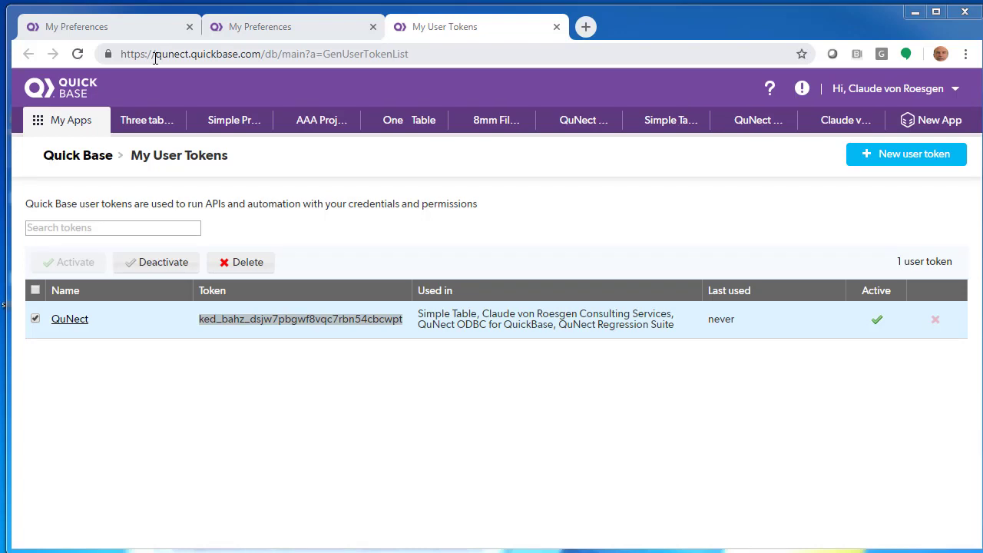
Copy the host name qunect.quickbase.com from the browser's address bar
{"action": "left_click_drag", "start_coordinate": [156, 53], "coordinate": [266, 54]}
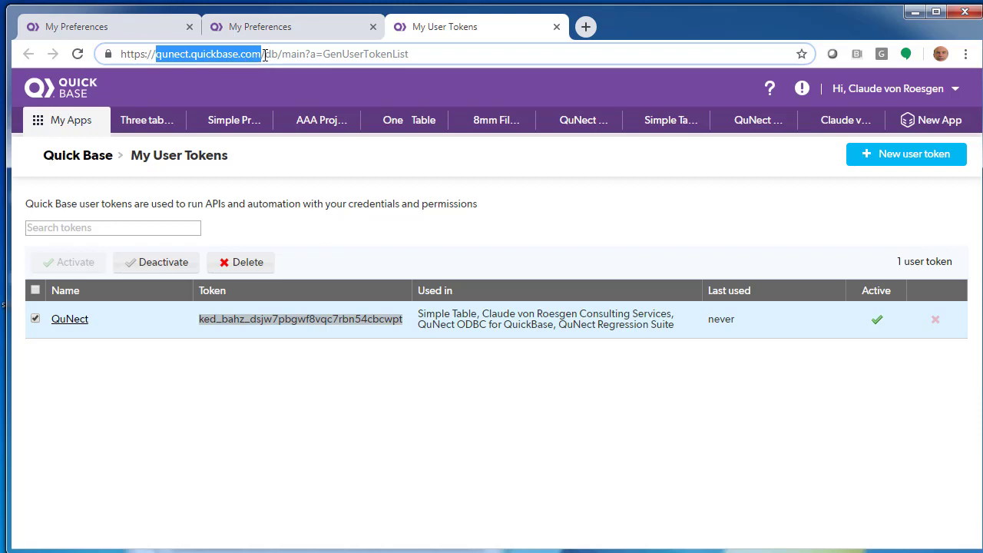
{"action": "right_click", "coordinate": [190, 53]}
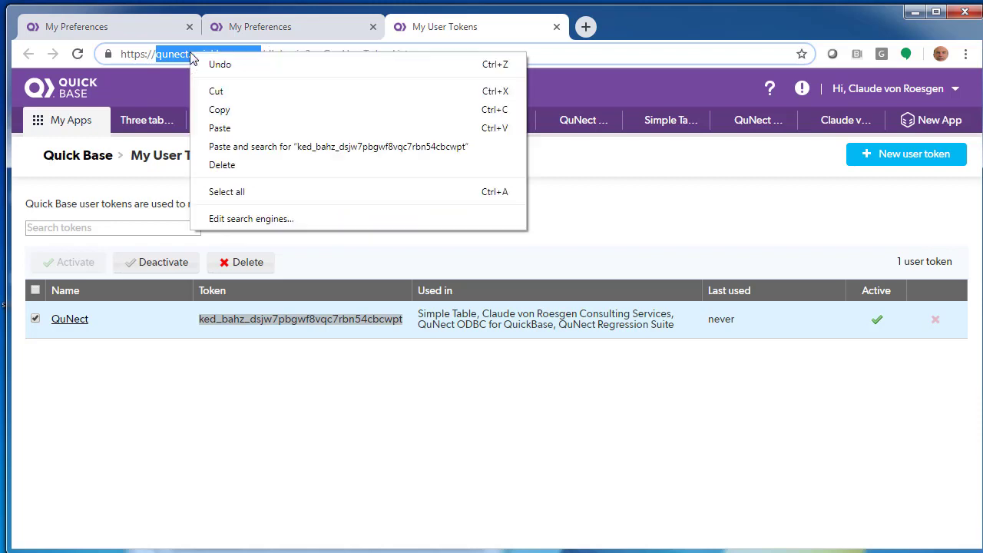
{"action": "left_click", "coordinate": [216, 107]}
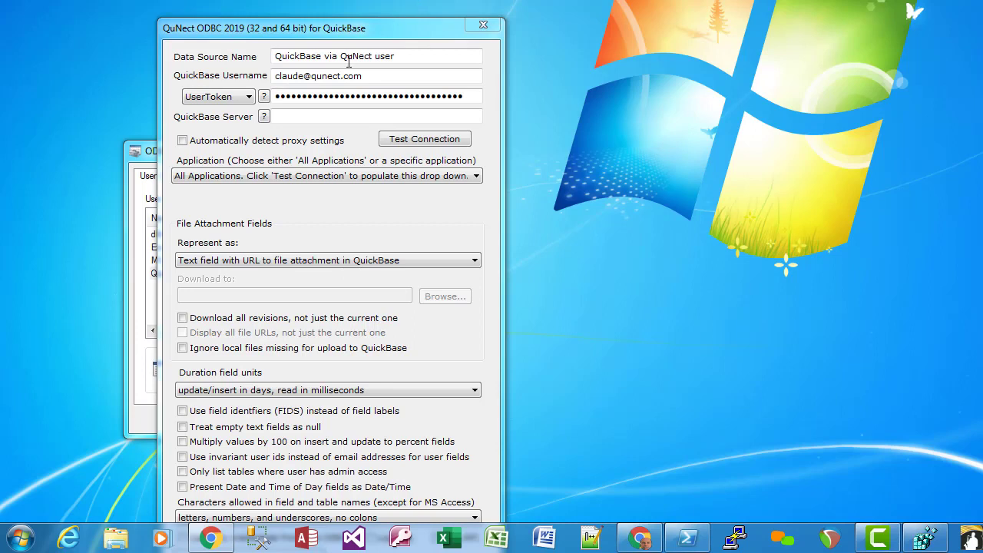
Paste qunect.quickbase.com into the QuickBase Server field
{"action": "left_click", "coordinate": [282, 118]}
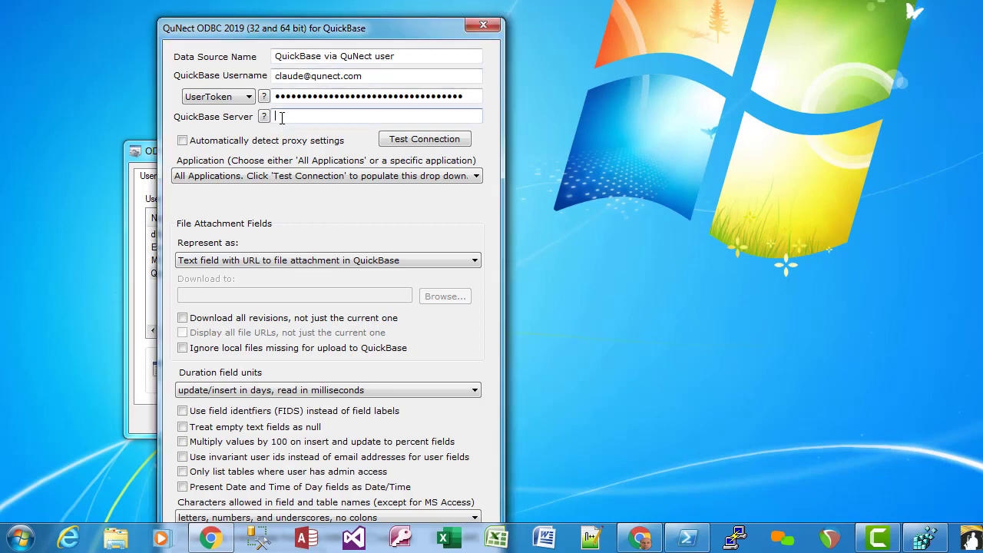
{"action": "right_click", "coordinate": [282, 118]}
{"action": "left_click", "coordinate": [318, 189]}
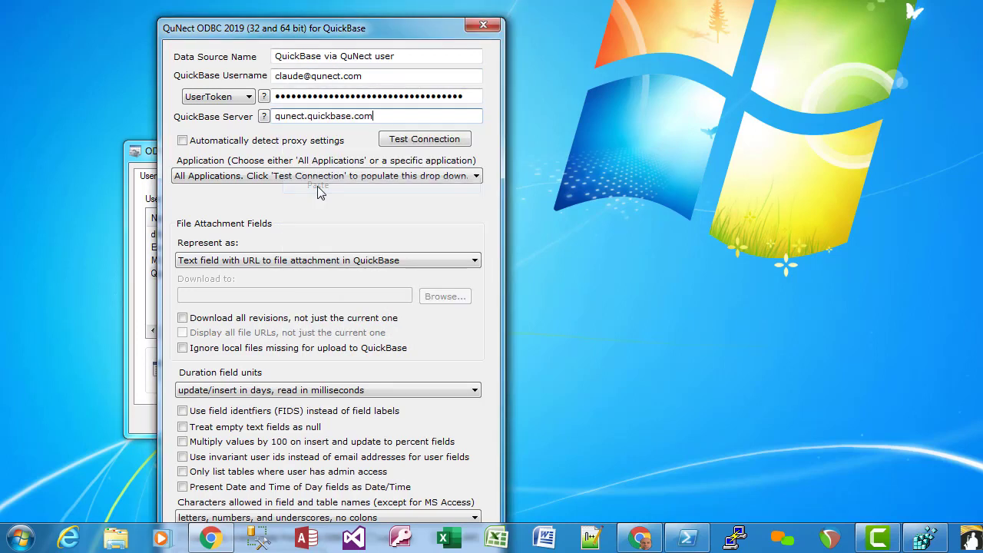
Test the connection, acknowledge the Success message, and save the DSN settings
{"action": "left_click", "coordinate": [421, 143]}
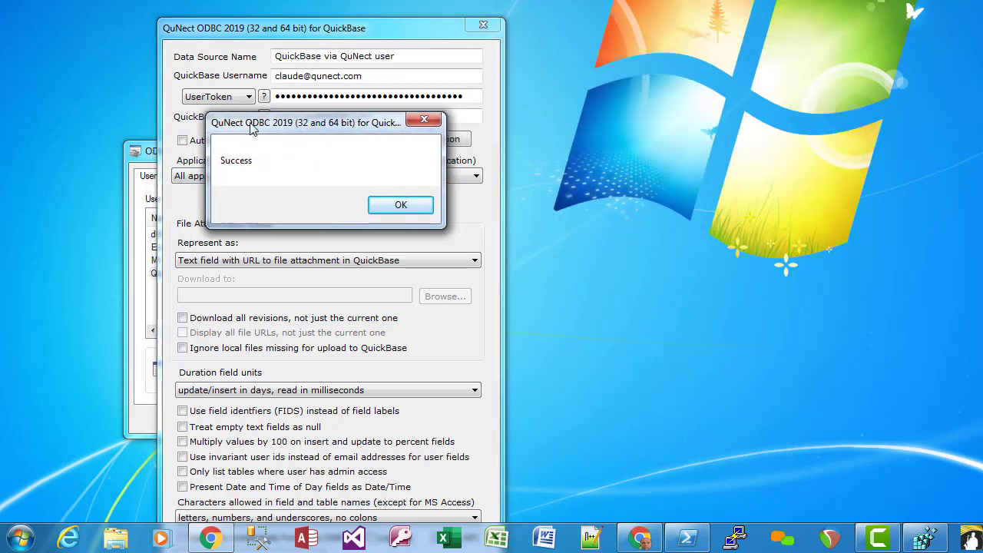
{"action": "left_click", "coordinate": [397, 206]}
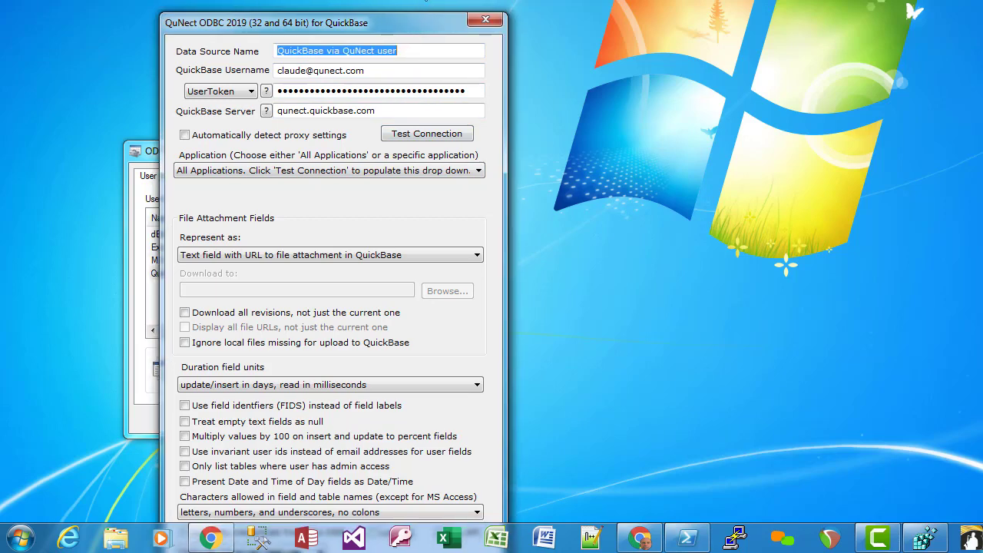
{"action": "left_click", "coordinate": [298, 459]}
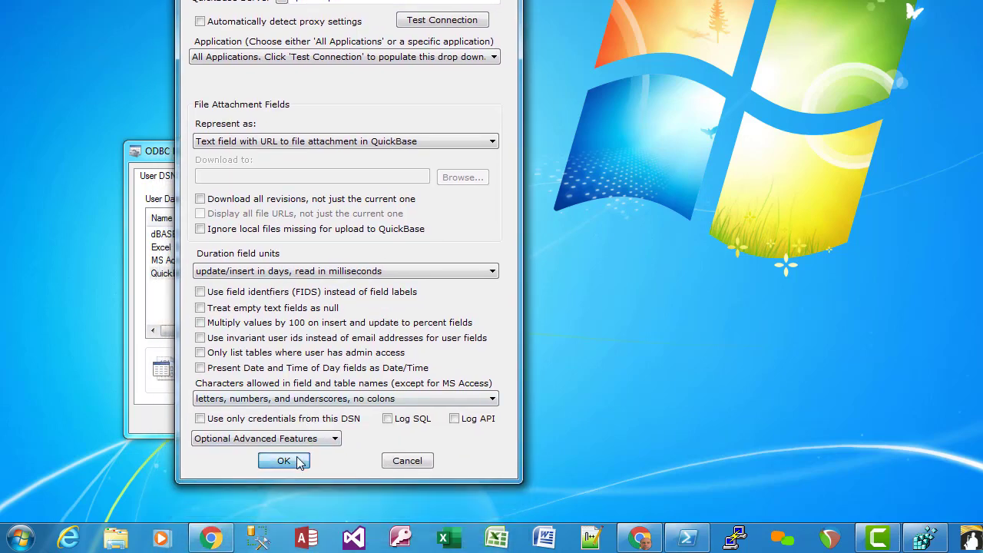
Inspect the QuickBase via QuNect 64 bit system DSN settings, whose username and server fields are empty
{"action": "left_click", "coordinate": [209, 179]}
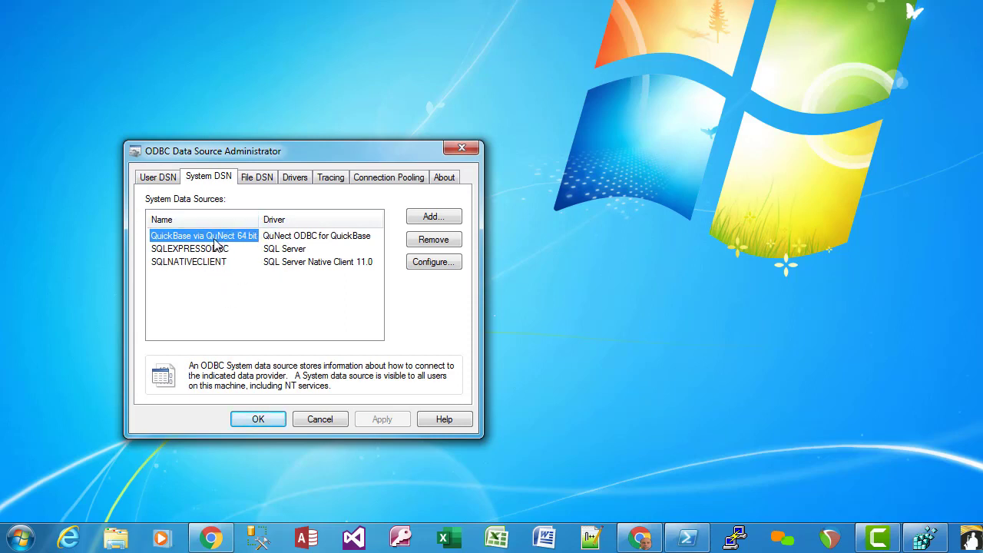
{"action": "left_click", "coordinate": [415, 265]}
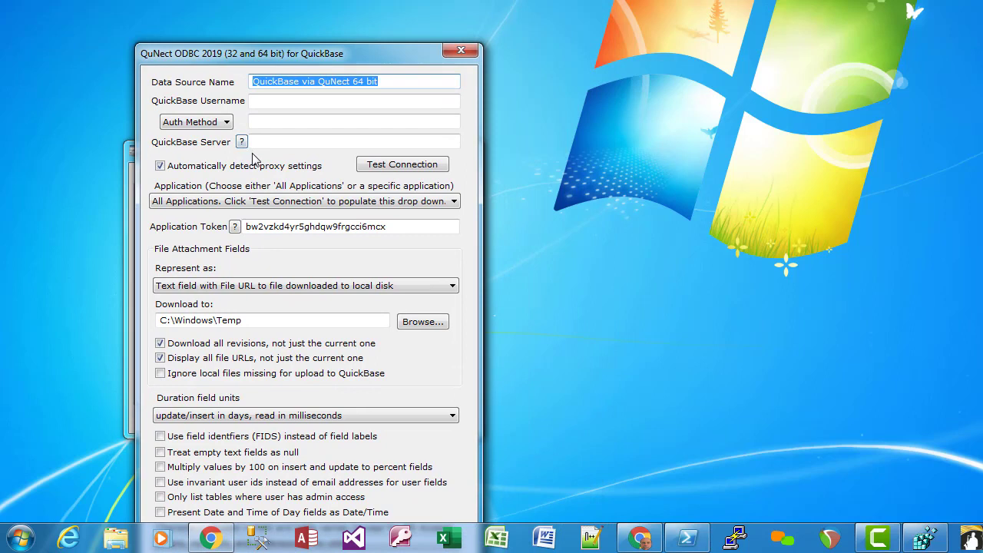
{"action": "left_click", "coordinate": [266, 100]}
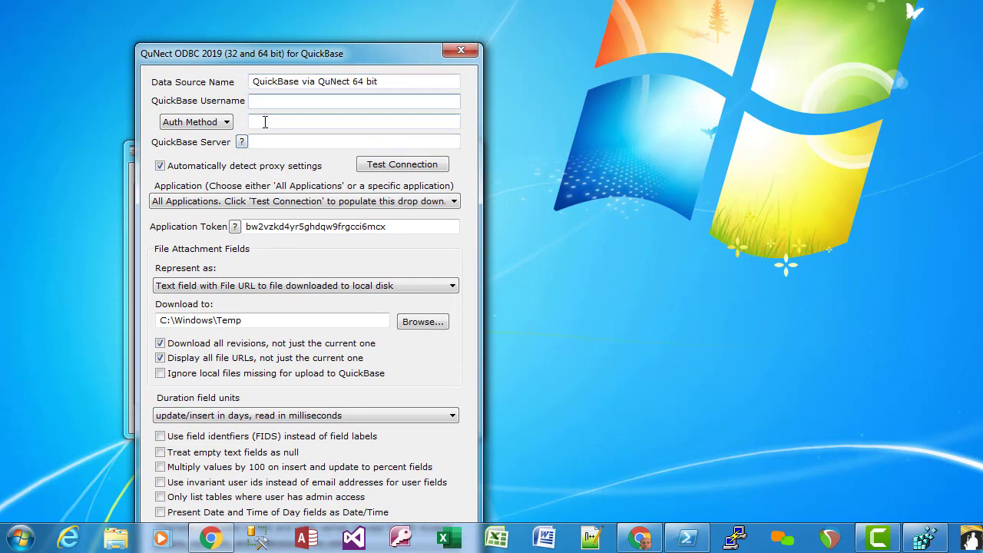
{"action": "left_click", "coordinate": [265, 142]}
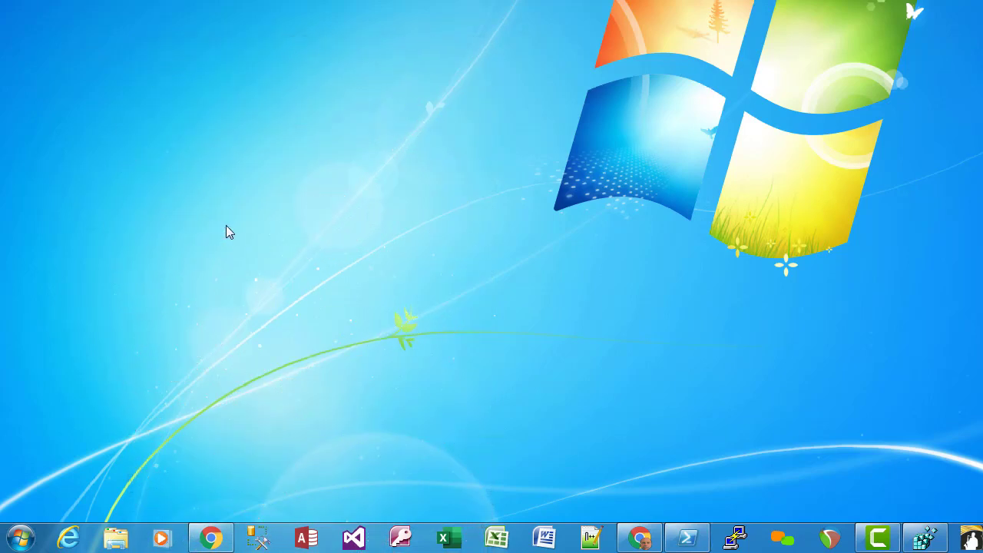
Search the Start menu for 'odbc' and launch the 32 bit ODBC Admin
{"action": "left_click", "coordinate": [20, 538]}
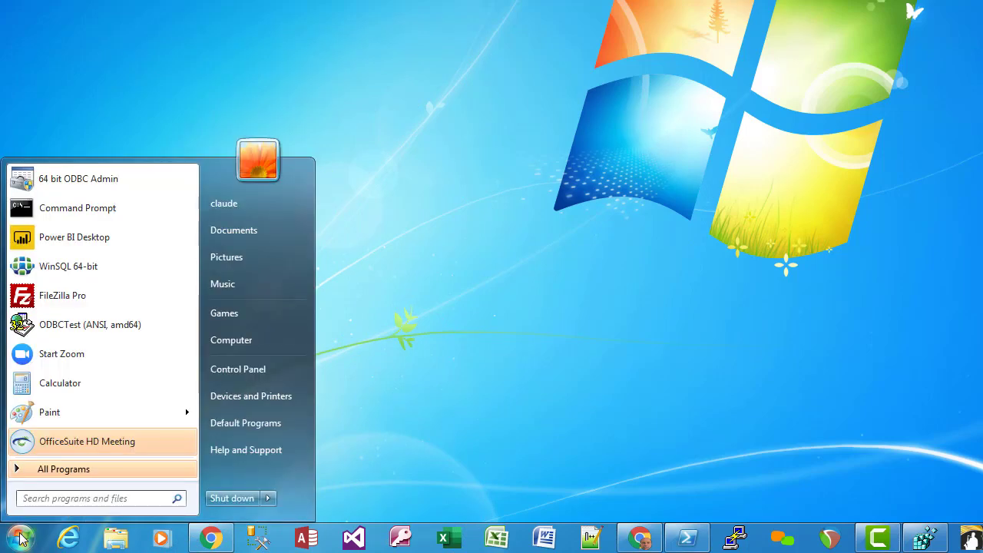
{"action": "type", "text": "odb"}
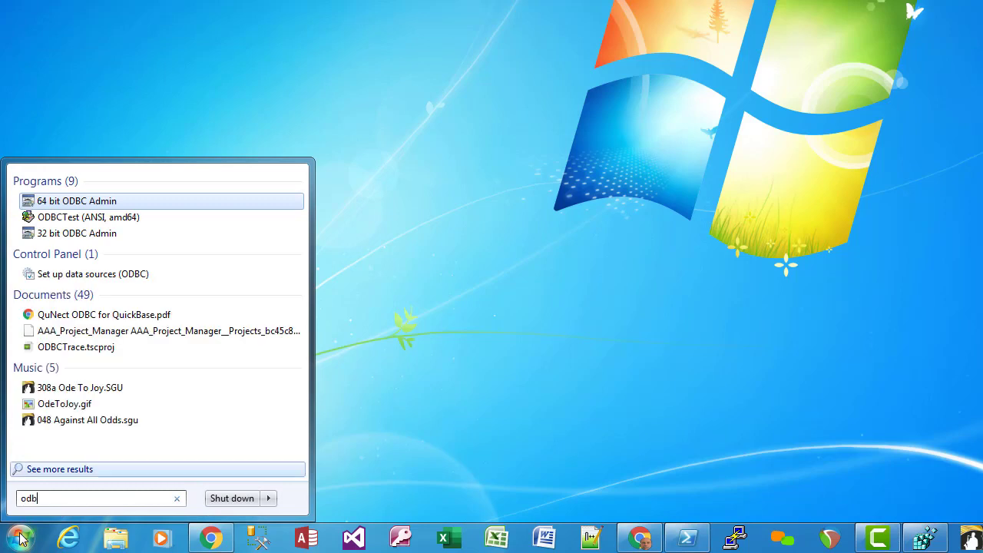
{"action": "type", "text": "c"}
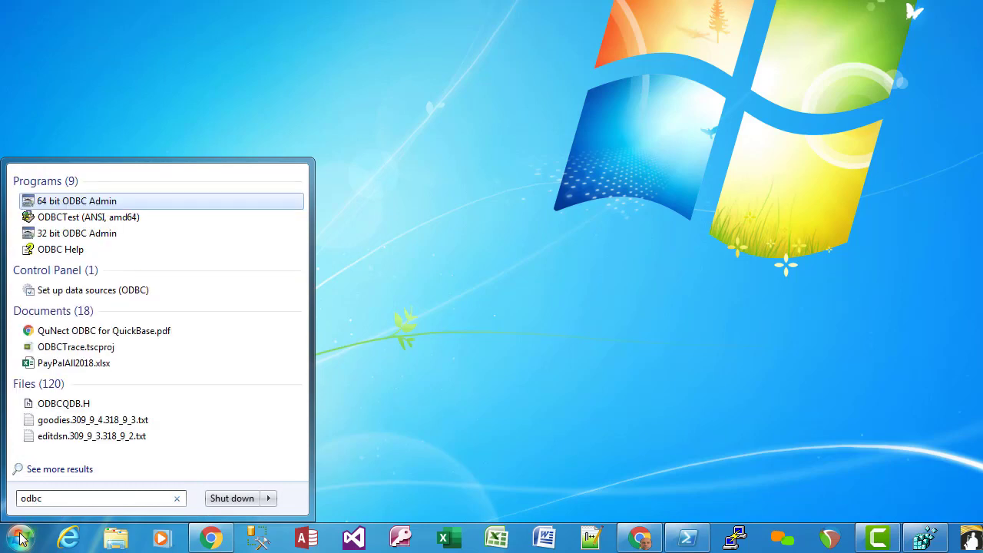
{"action": "left_click", "coordinate": [70, 241]}
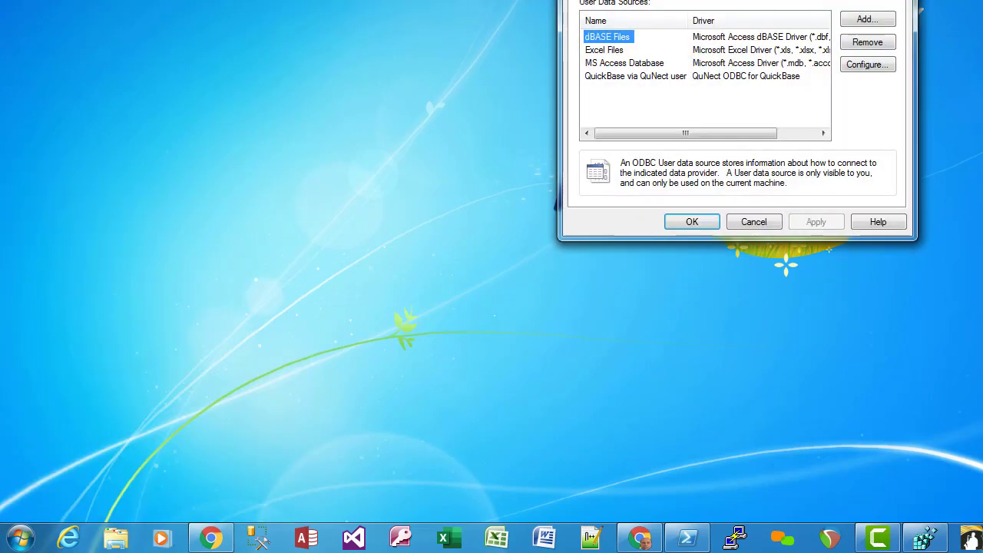
Find QuNect ODBC for QuickBase 3.19.08.69 in the 32 bit administrator's Drivers list
{"action": "left_click_drag", "start_coordinate": [590, 0], "coordinate": [193, 144]}
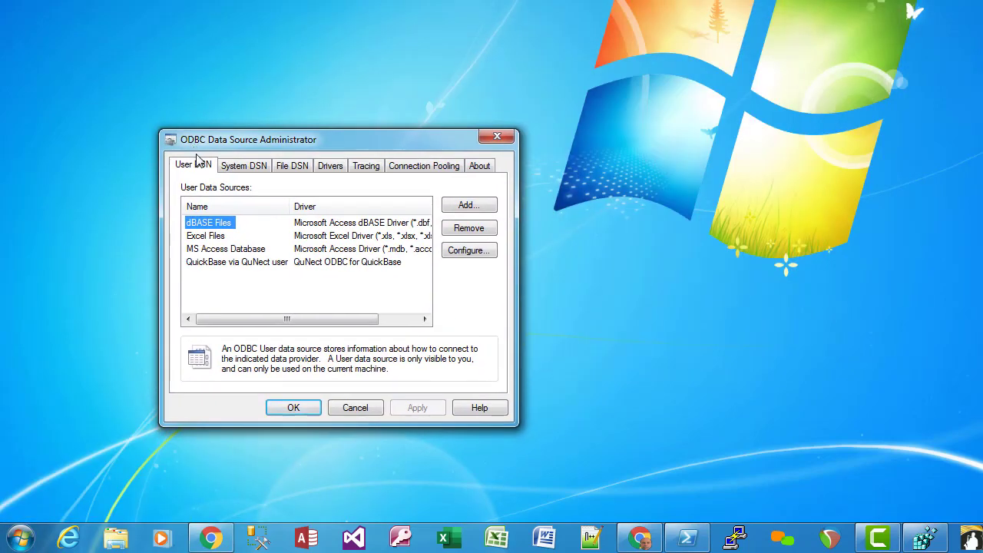
{"action": "left_click", "coordinate": [330, 167]}
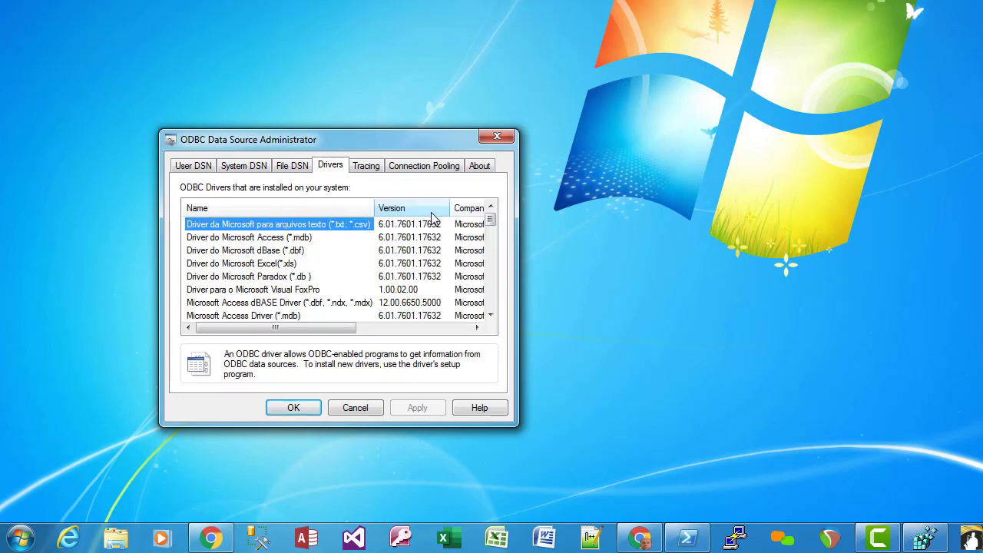
{"action": "left_click_drag", "start_coordinate": [494, 222], "coordinate": [490, 275]}
{"action": "left_click", "coordinate": [267, 265]}
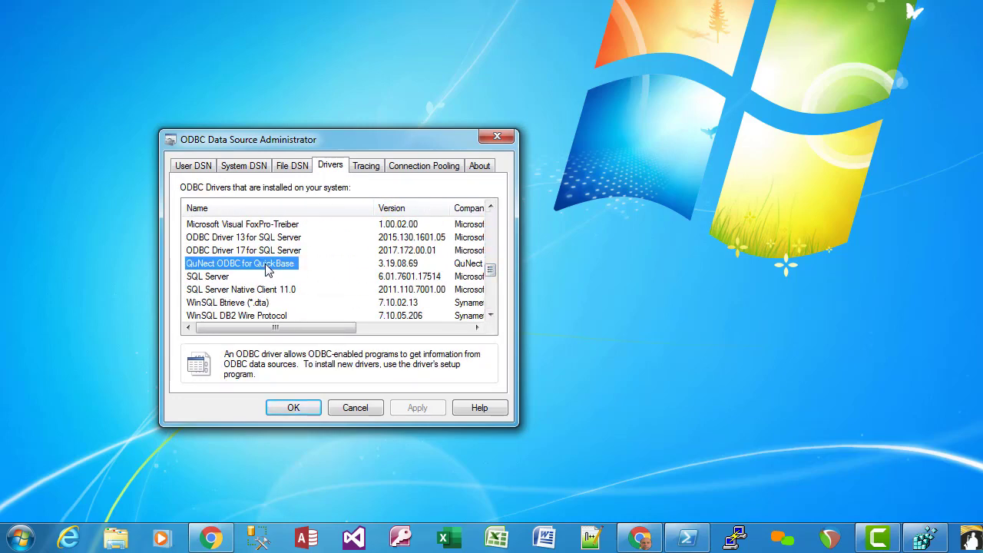
{"action": "left_click", "coordinate": [387, 264]}
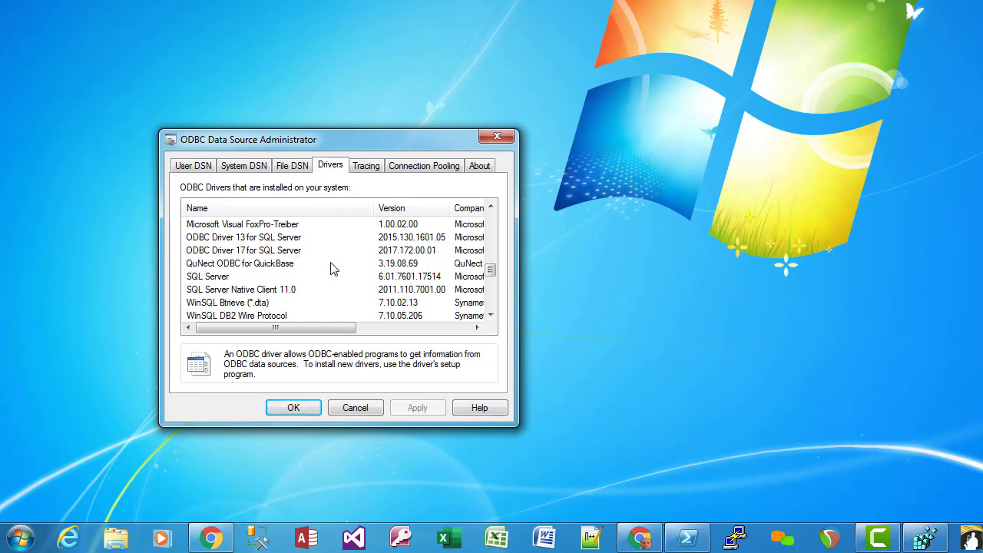
{"action": "left_click", "coordinate": [263, 266]}
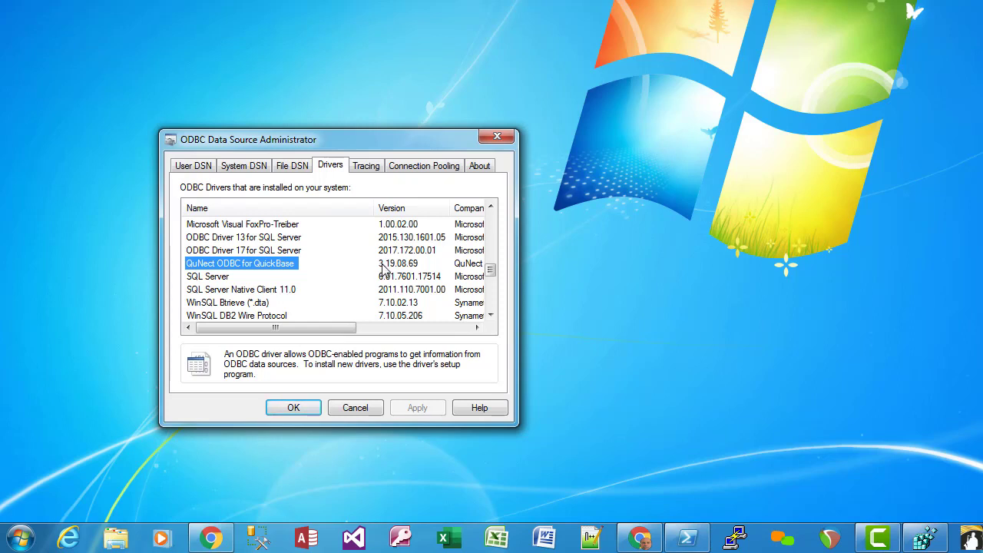
Compare the user and system QuNect data sources, then open the QuickBase via QuNect user DSN's settings
{"action": "left_click", "coordinate": [195, 167]}
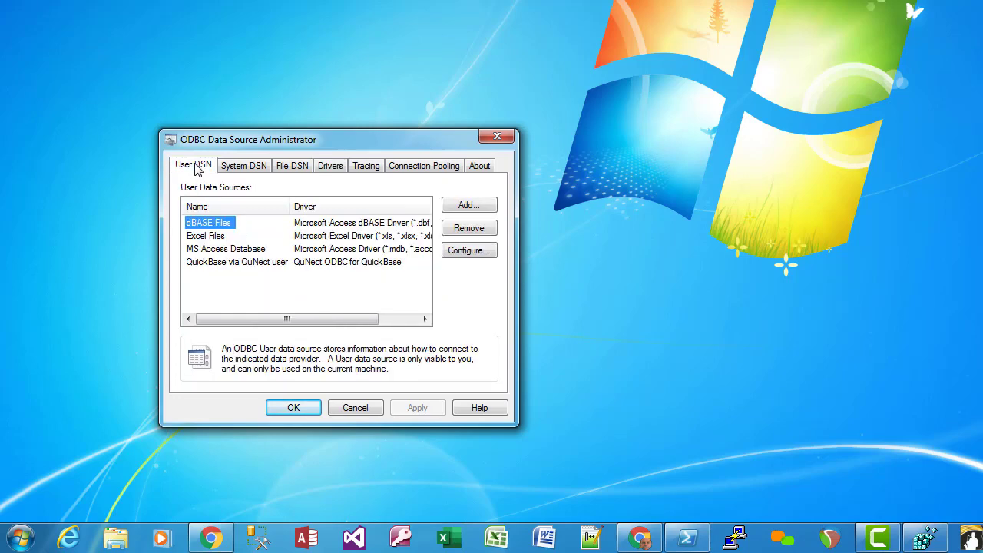
{"action": "left_click", "coordinate": [229, 265]}
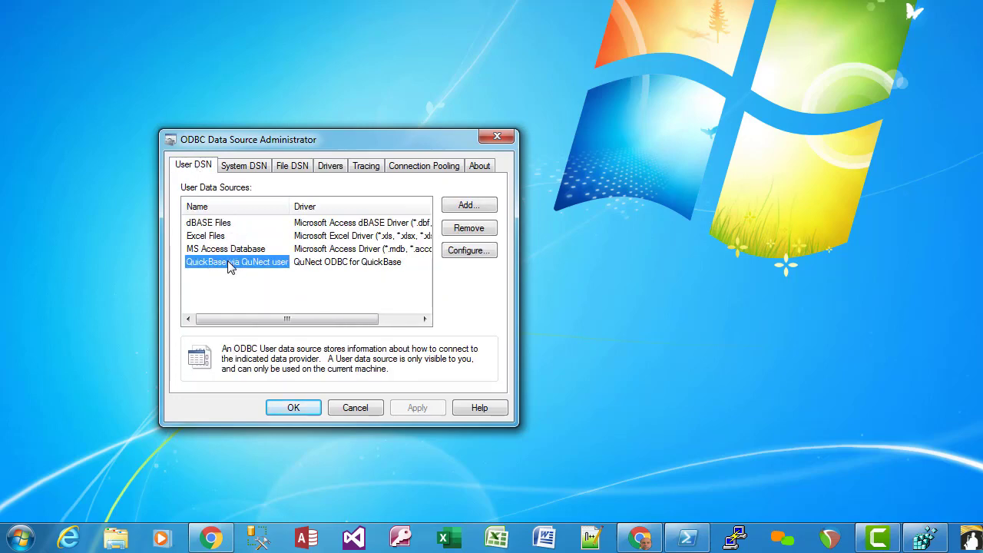
{"action": "left_click", "coordinate": [244, 166]}
{"action": "scroll", "coordinate": [248, 234], "scroll_direction": "down", "scroll_amount": 1}
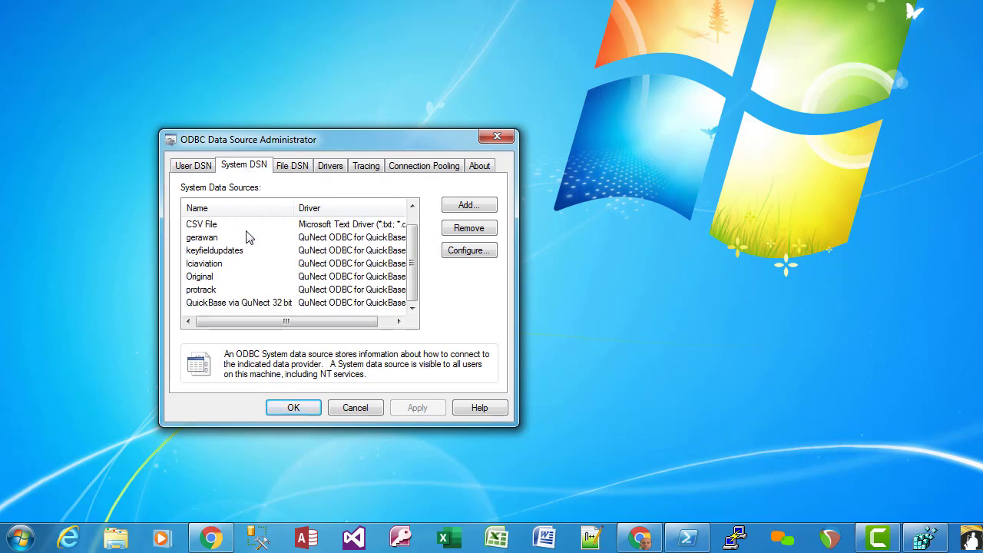
{"action": "left_click", "coordinate": [250, 303]}
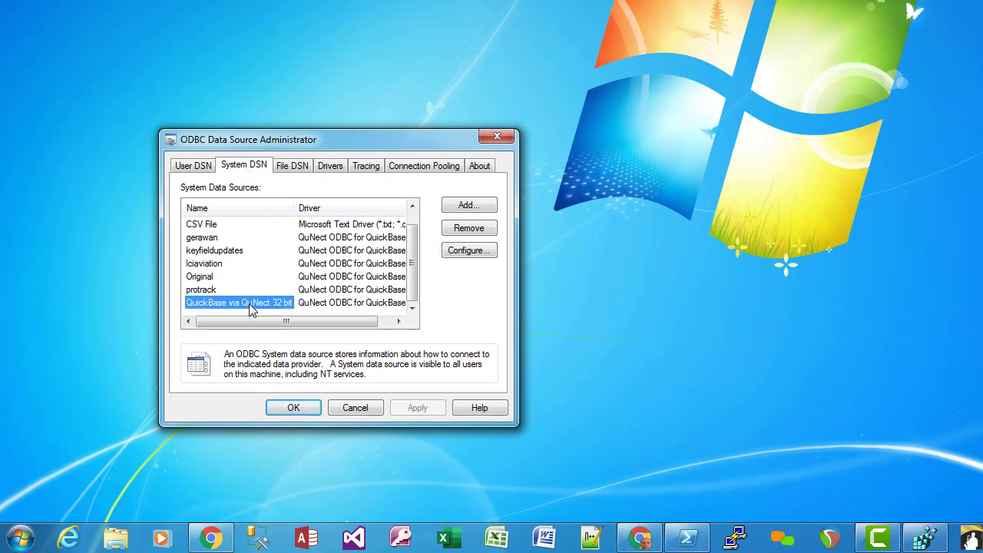
{"action": "left_click", "coordinate": [203, 170]}
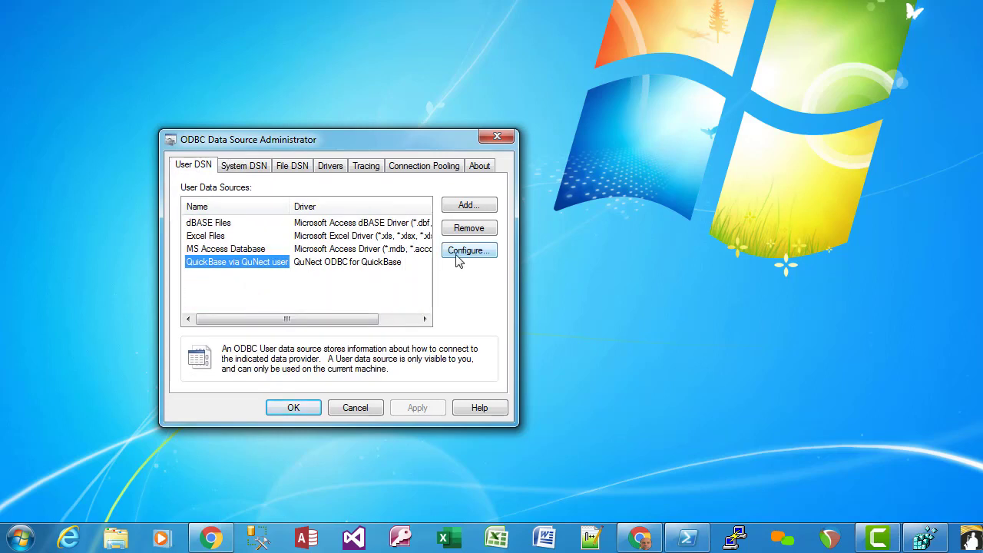
{"action": "left_click", "coordinate": [461, 253]}
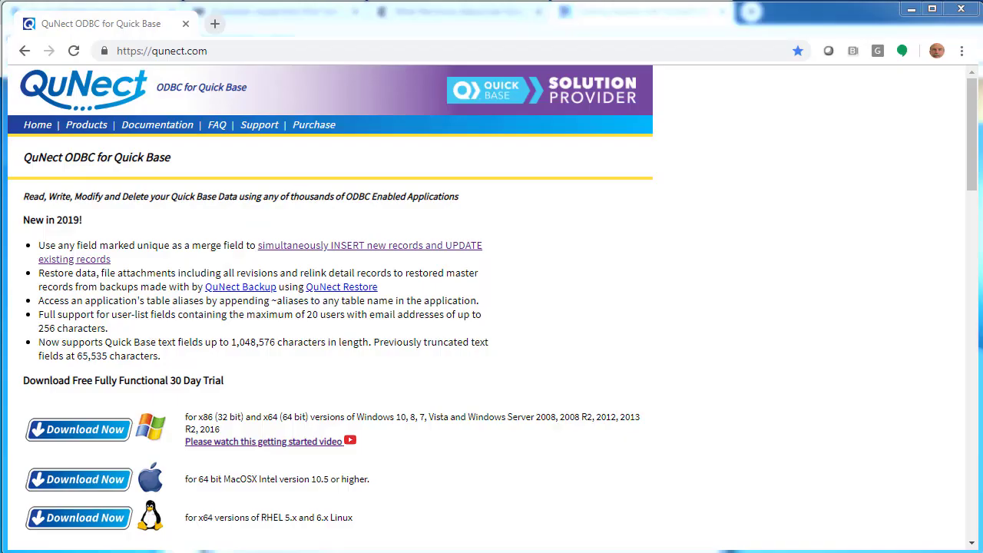
Go to the Documentation page on qunect.com
{"action": "left_click", "coordinate": [172, 129]}
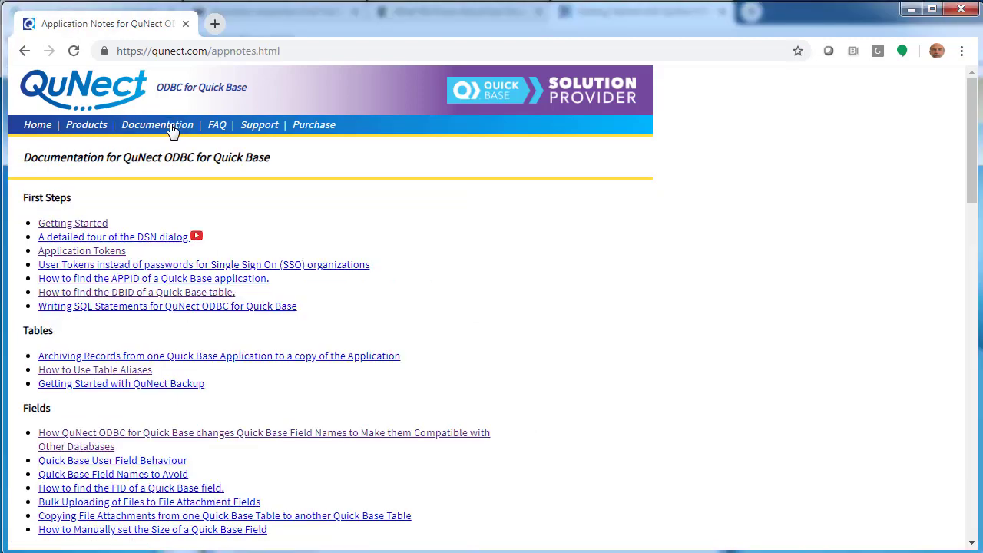